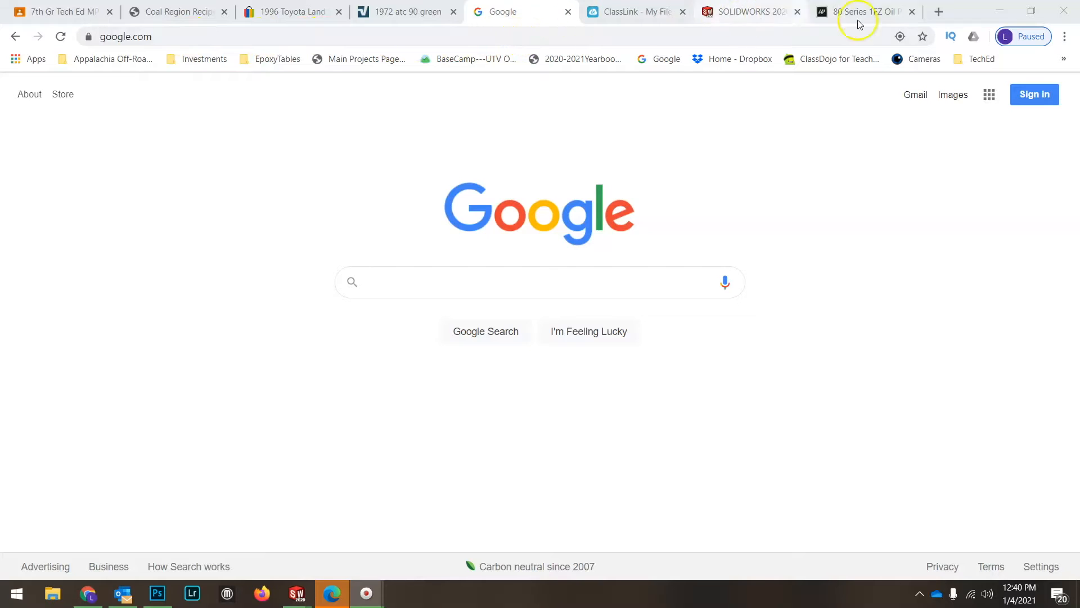
Sign in to Google with the student account, entering the account password.
click(1034, 95)
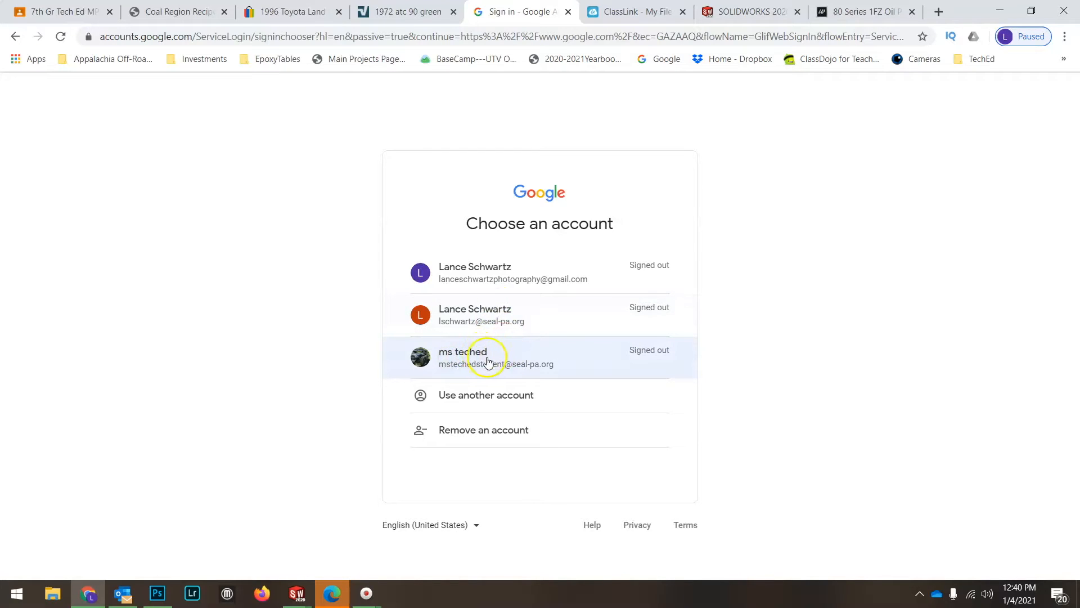
click(528, 356)
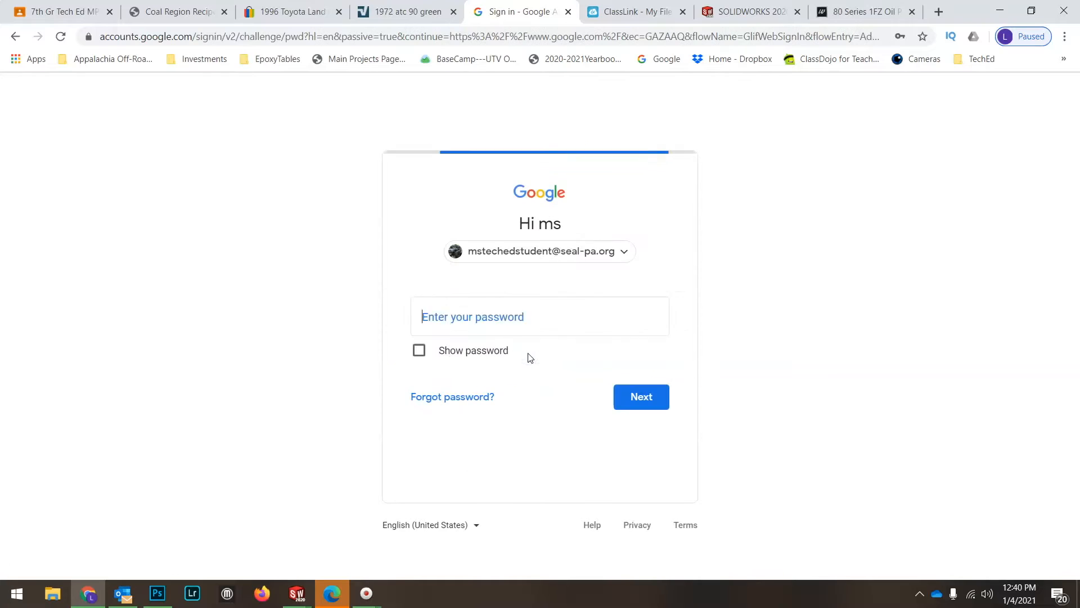
click(499, 329)
text(**********)
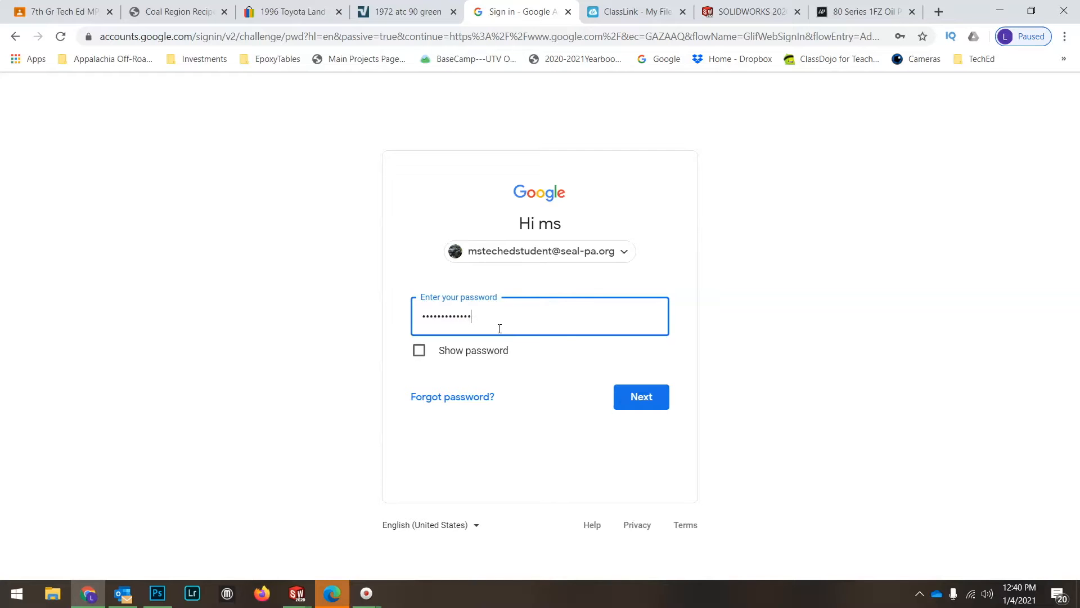
click(639, 395)
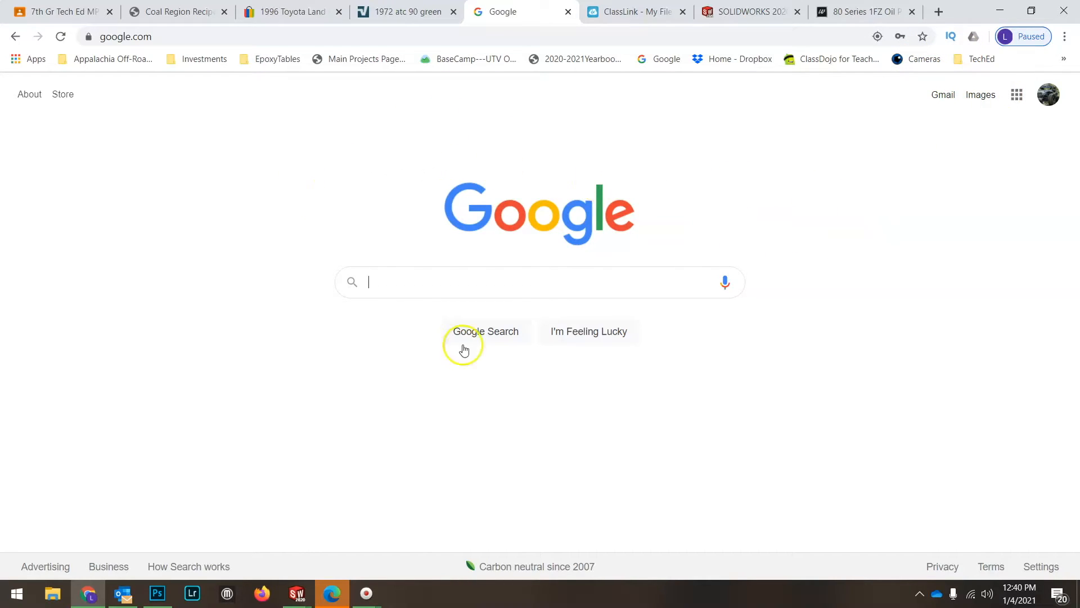
Go to the ClassLink login page at launchpad.classlink.com/seals.
click(464, 35)
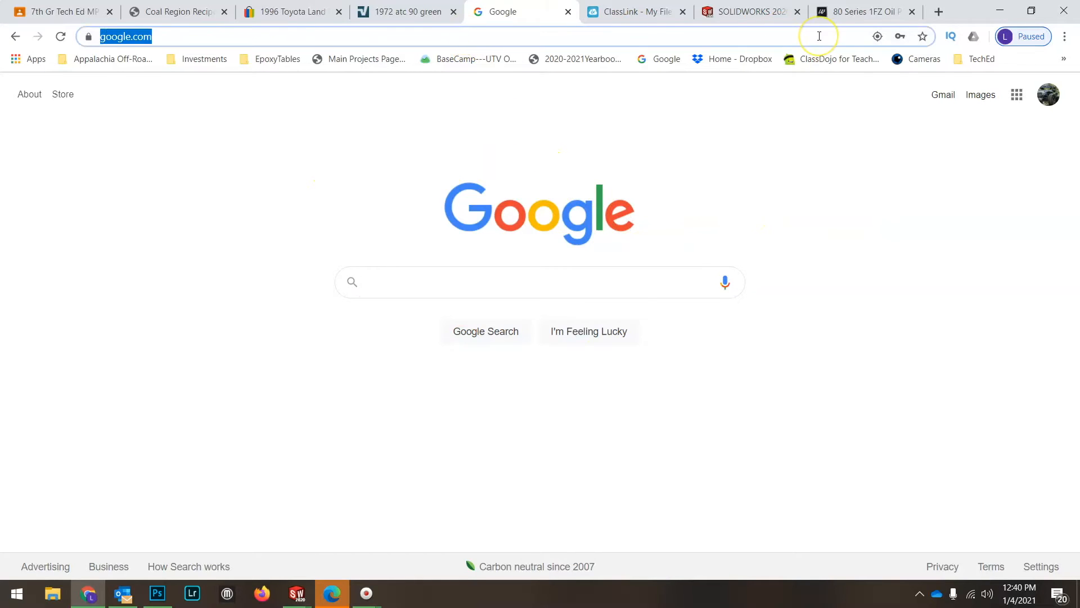
text(launchpad.classlink)
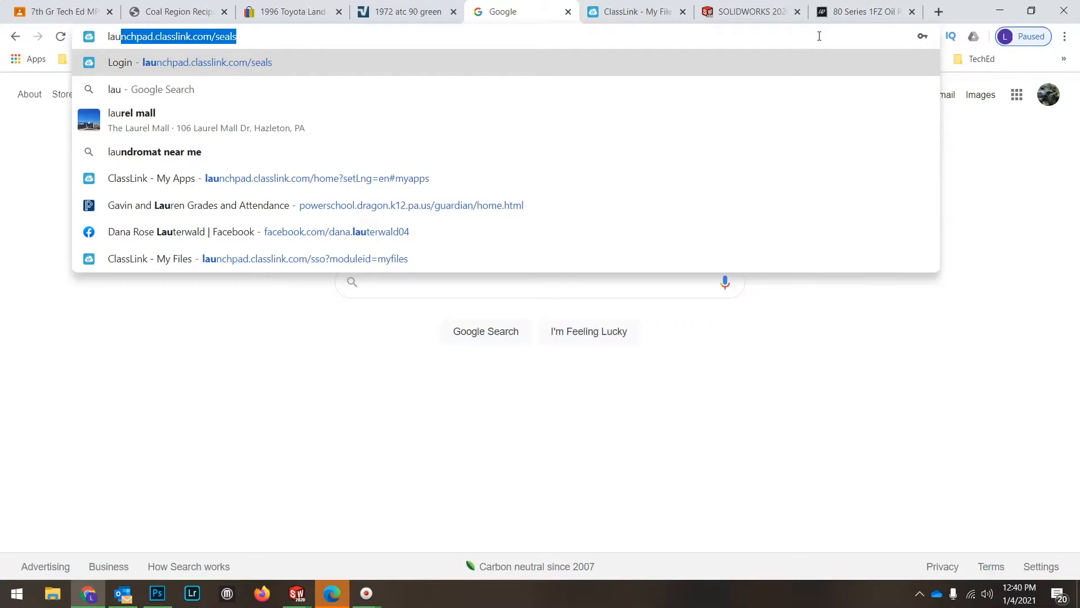
key(End)
key(Return)
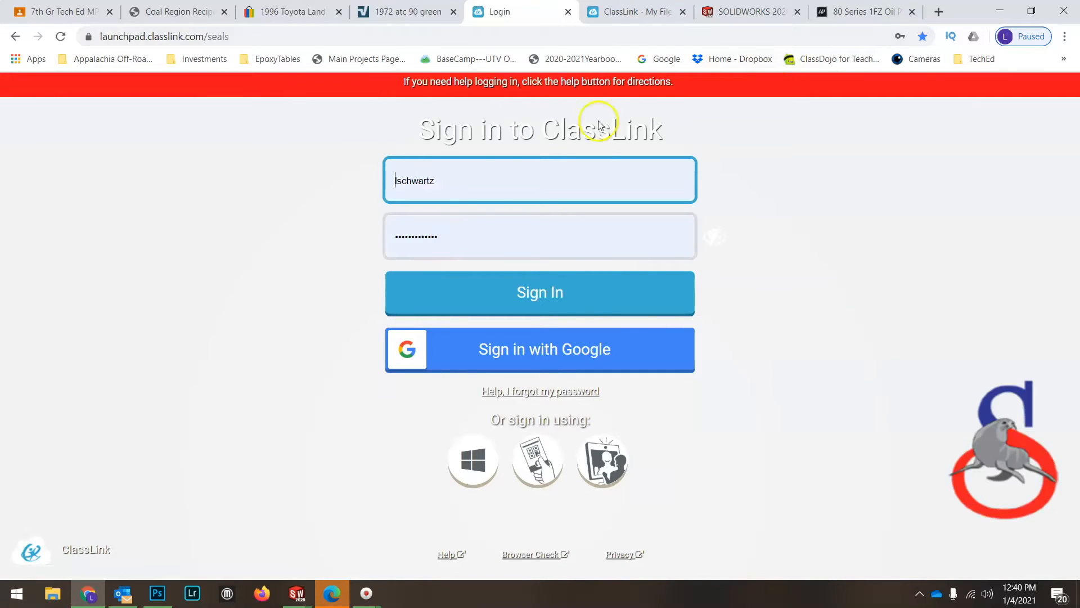
Sign in to ClassLink with the saved student username and password.
double_click(482, 180)
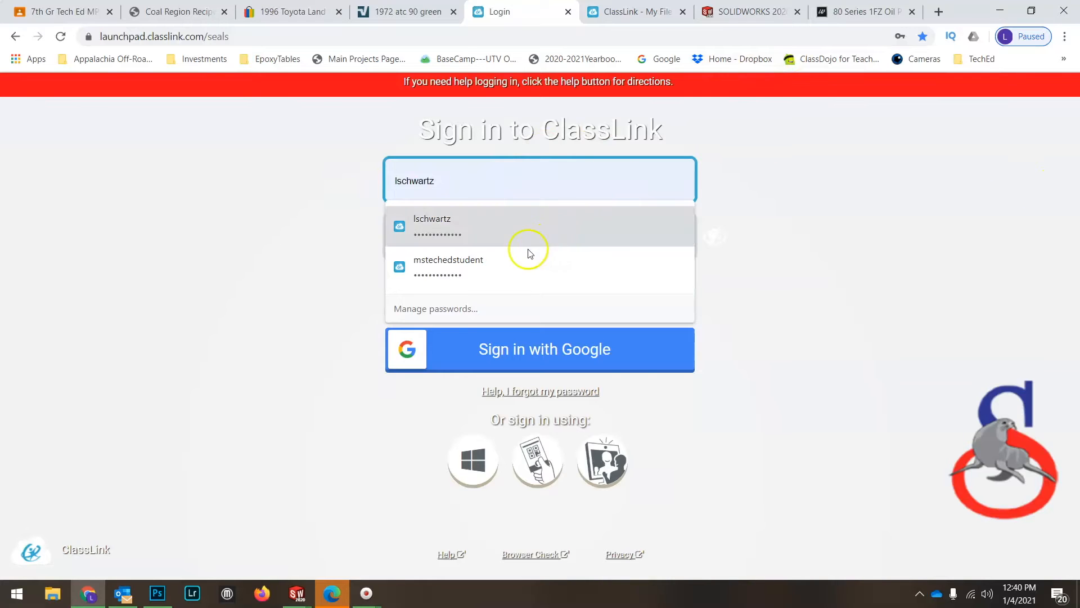
click(512, 254)
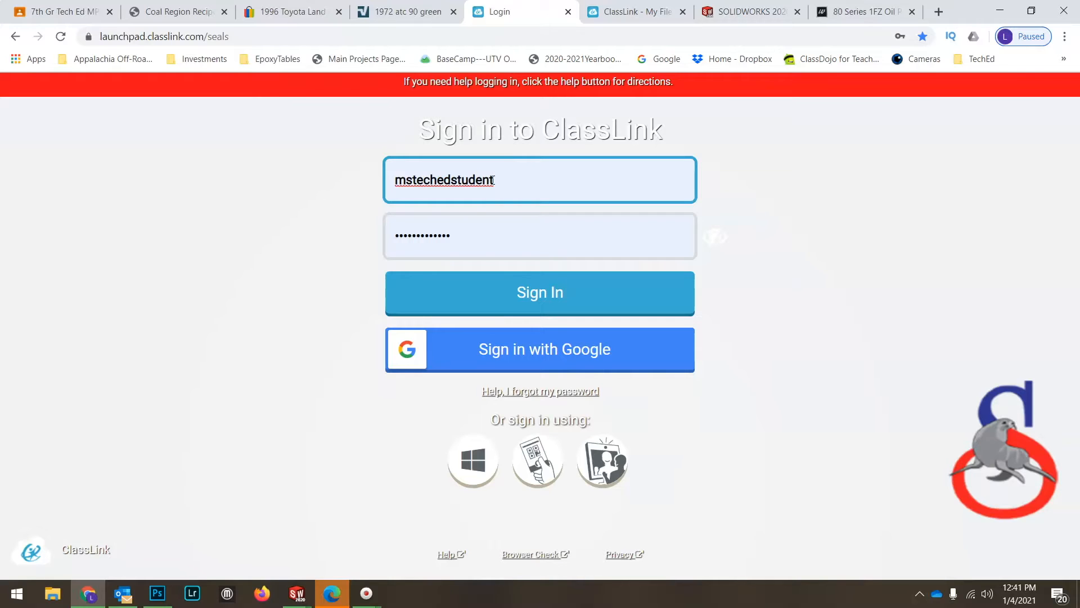
click(522, 298)
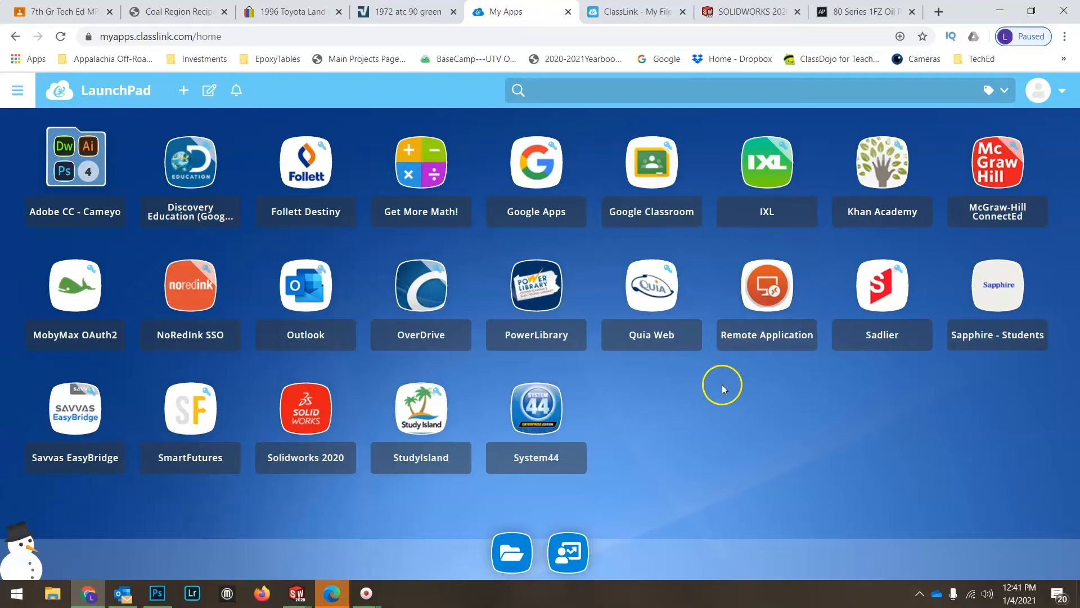
Launch Solidworks 2020 from LaunchPad, granting clipboard access and accepting the license agreement, and dismiss the welcome window.
click(301, 457)
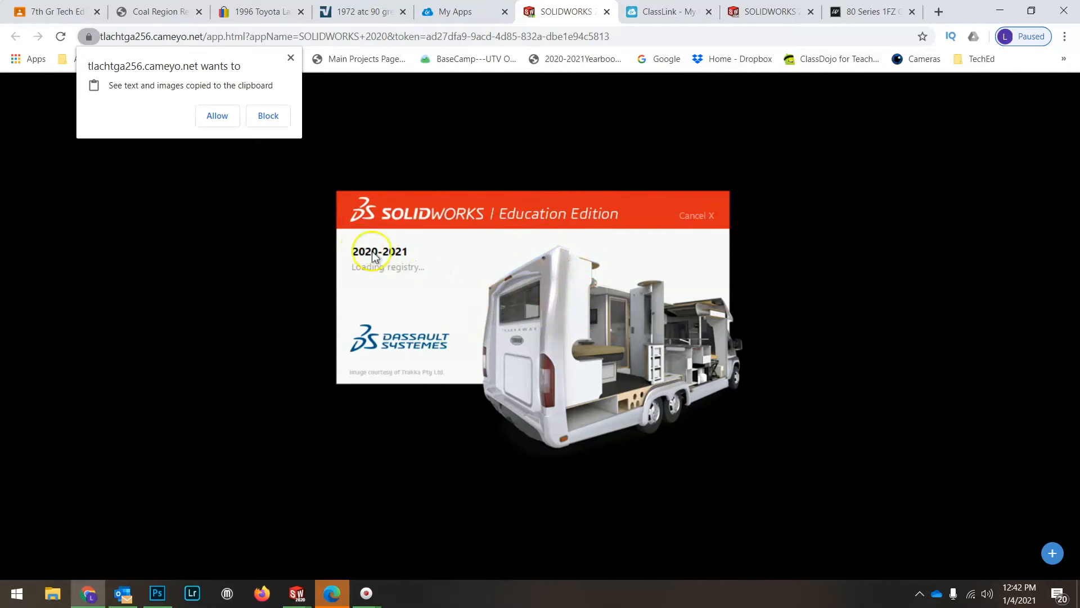
click(224, 119)
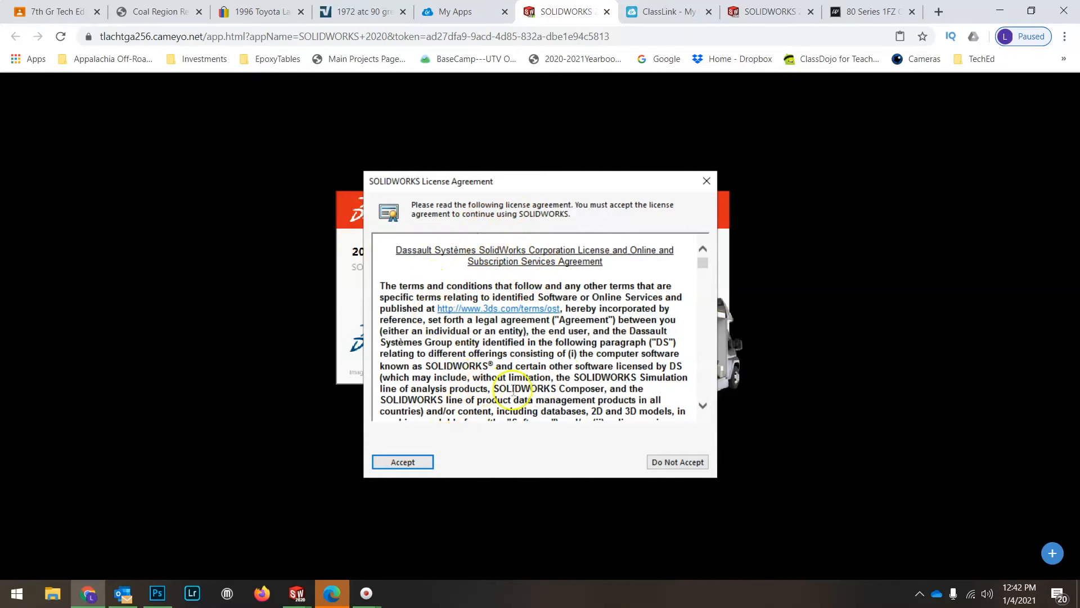
click(411, 460)
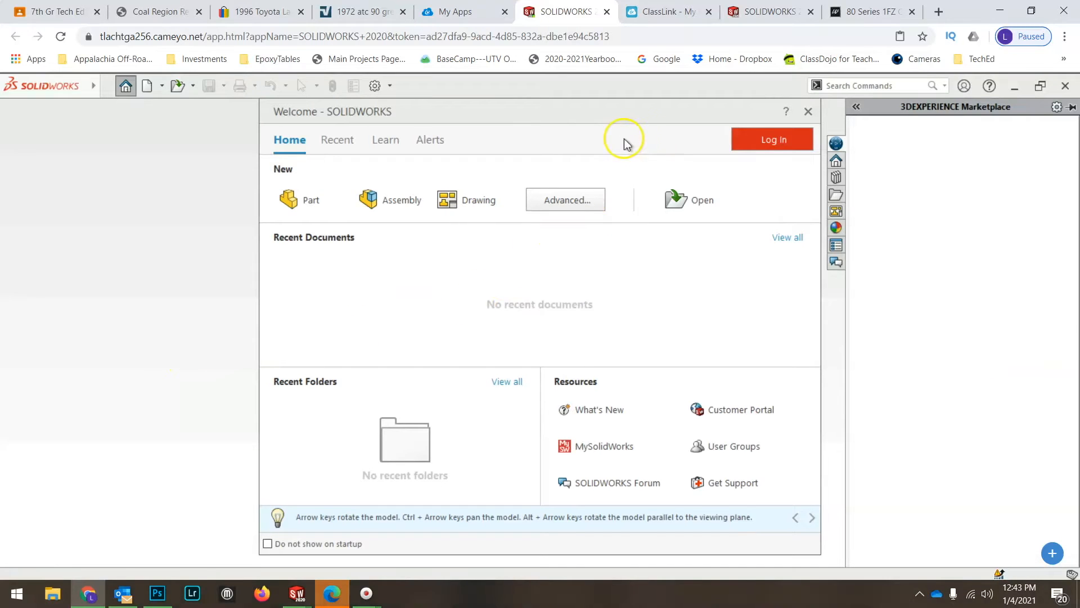
click(808, 113)
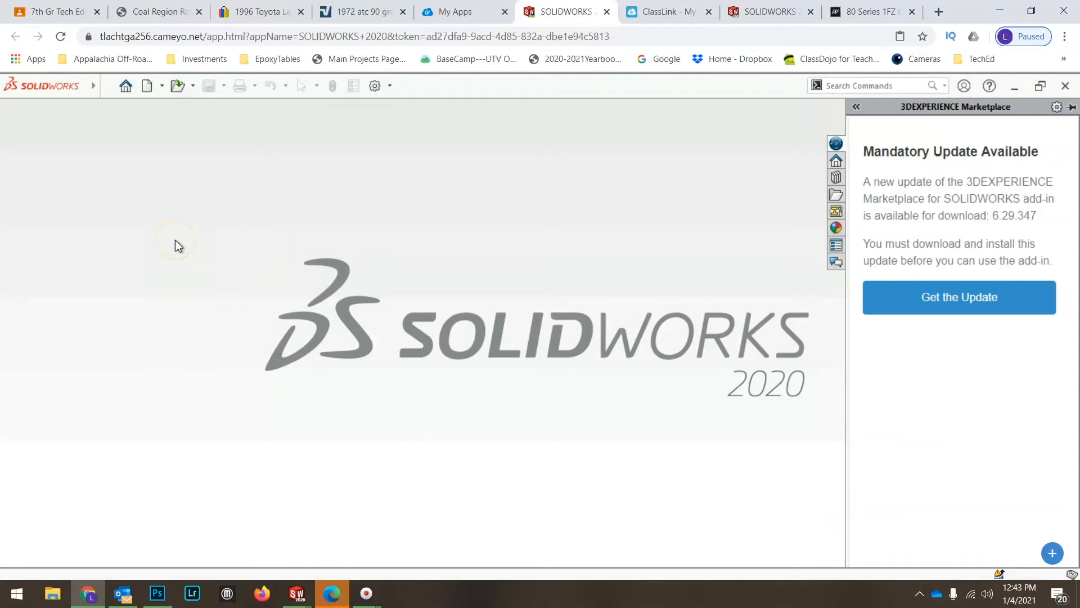
Look through the My GDrive folders available for opening a document, and leave without opening a file.
click(179, 90)
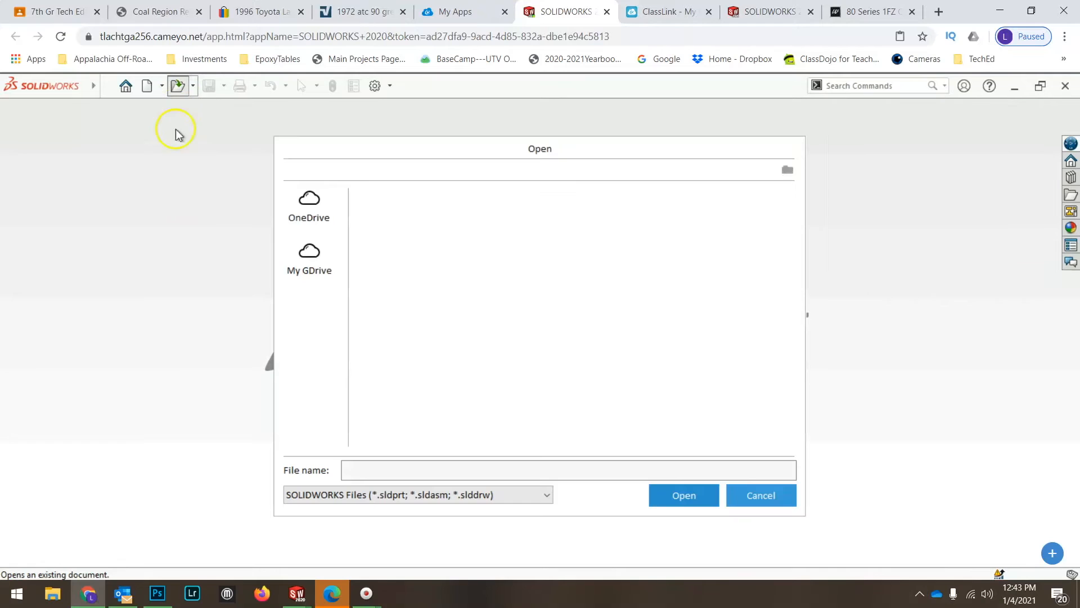
click(304, 257)
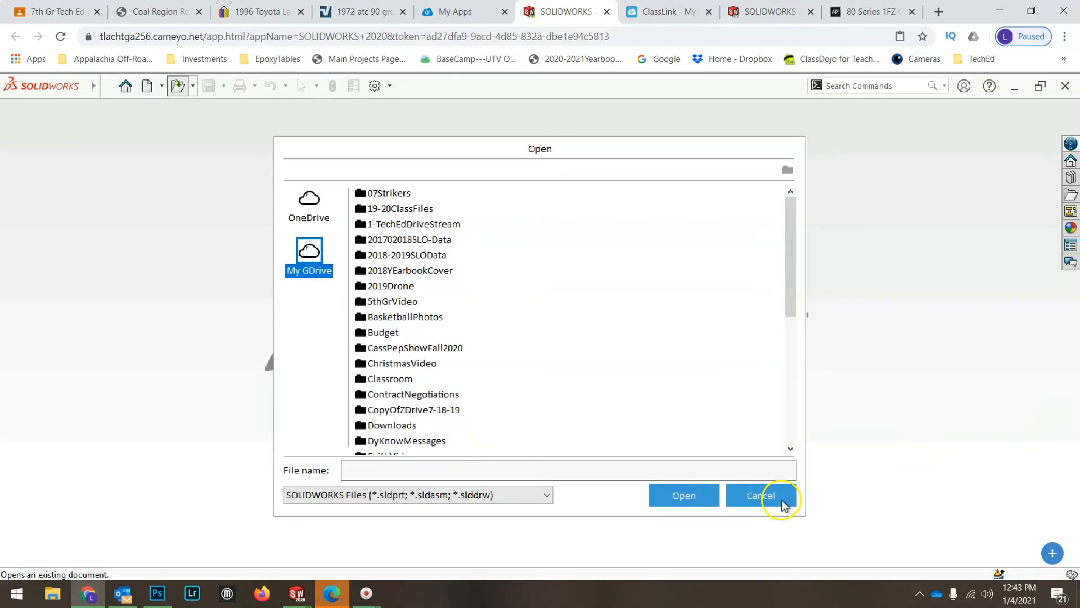
click(767, 495)
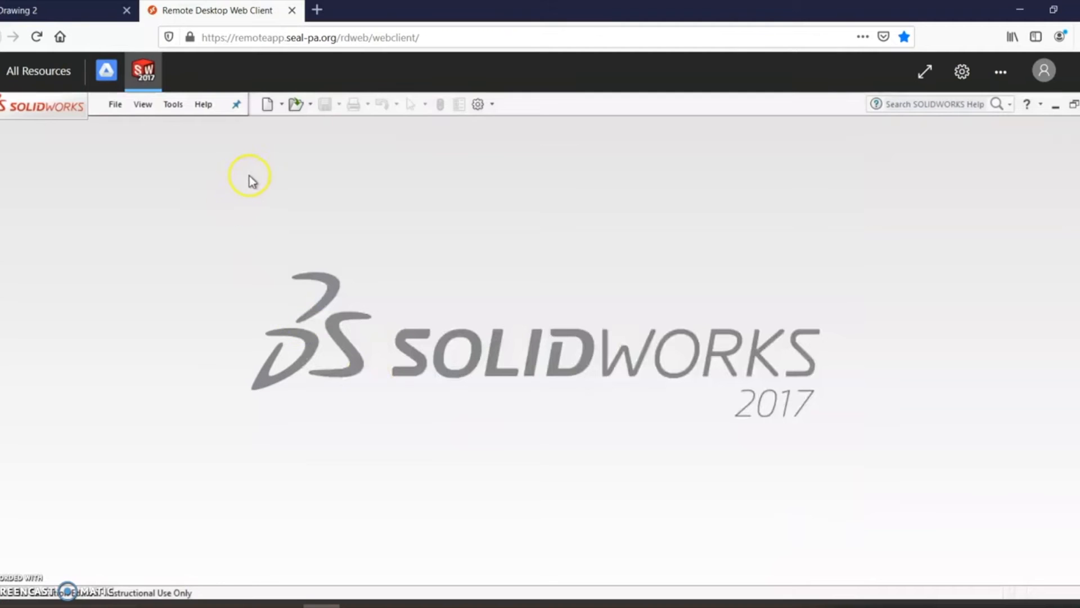
Create a new part document in SOLIDWORKS.
right_click(267, 111)
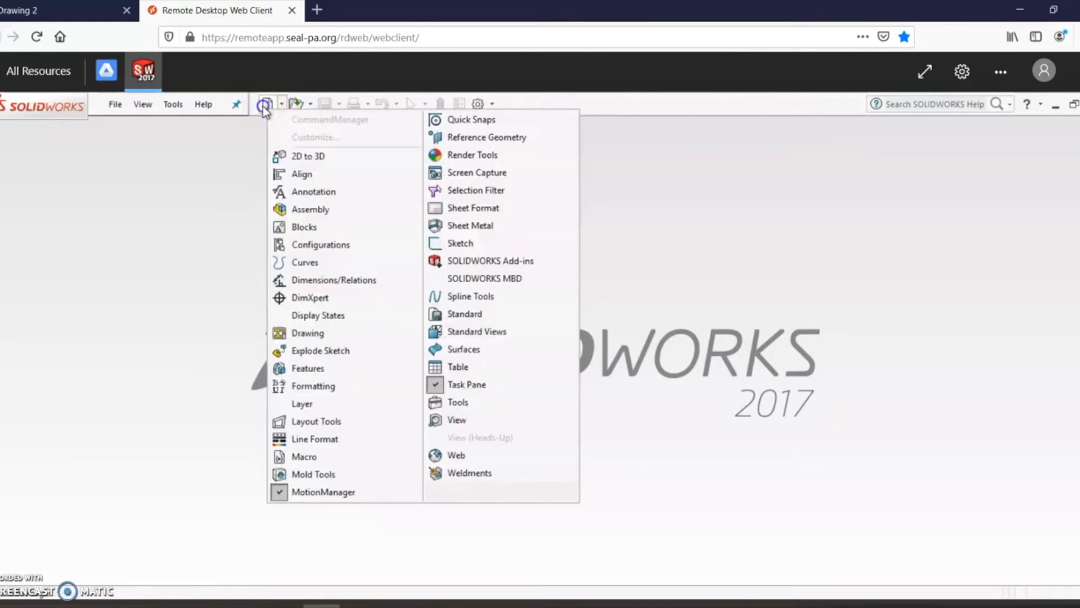
click(264, 106)
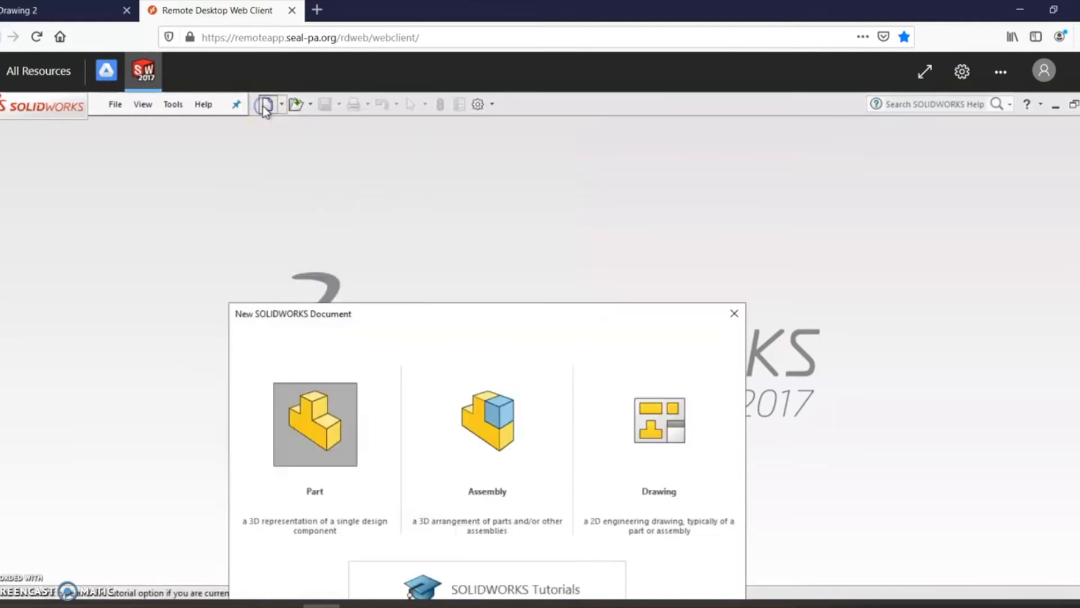
click(342, 404)
click(549, 330)
drag(549, 331, 555, 171)
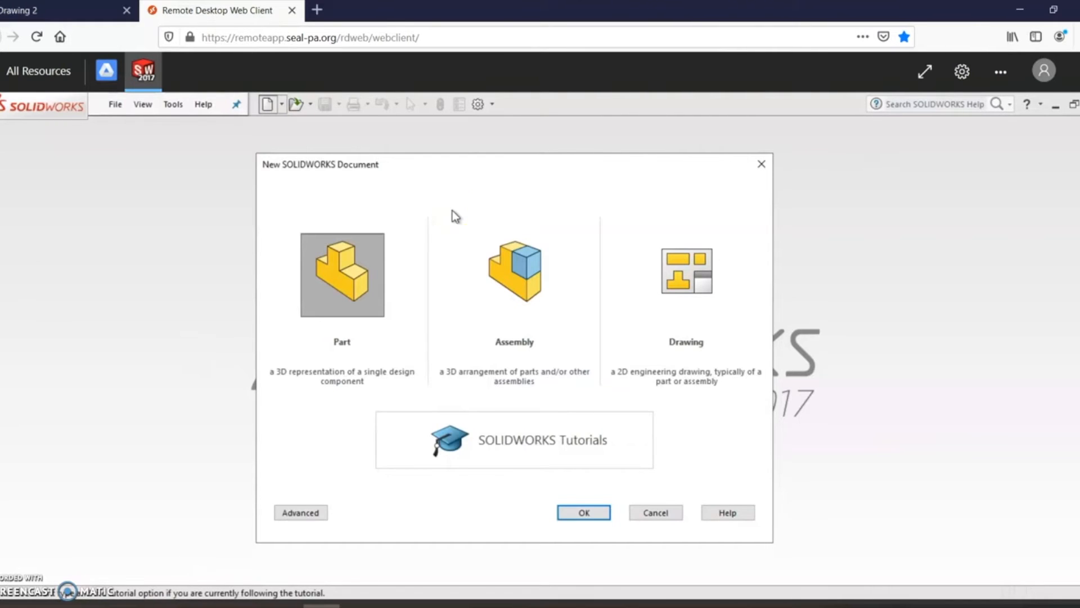
click(579, 513)
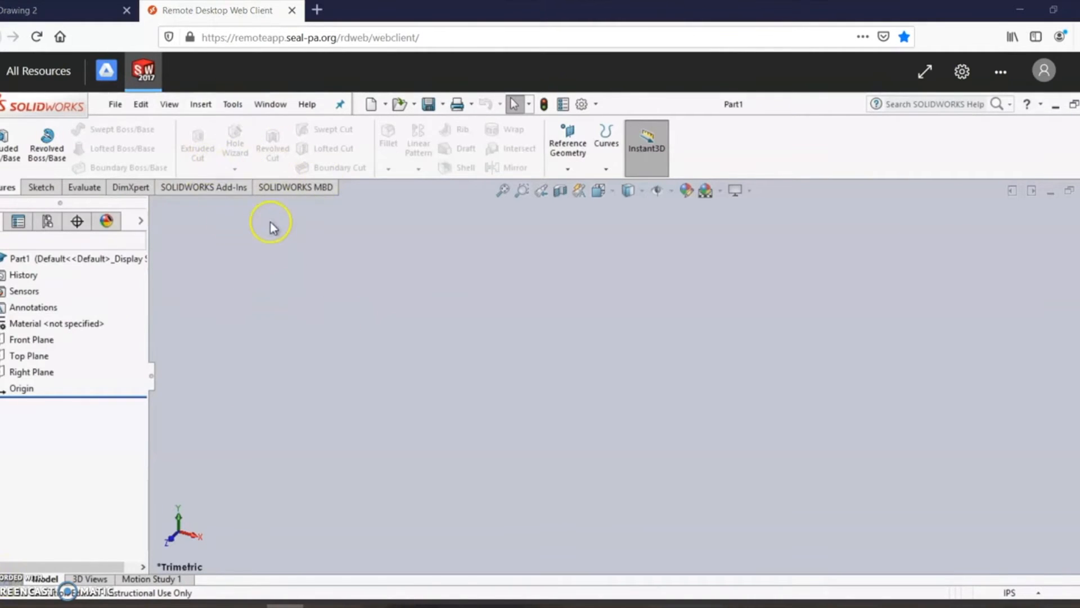
Turn on the display of origins in the new part.
click(170, 104)
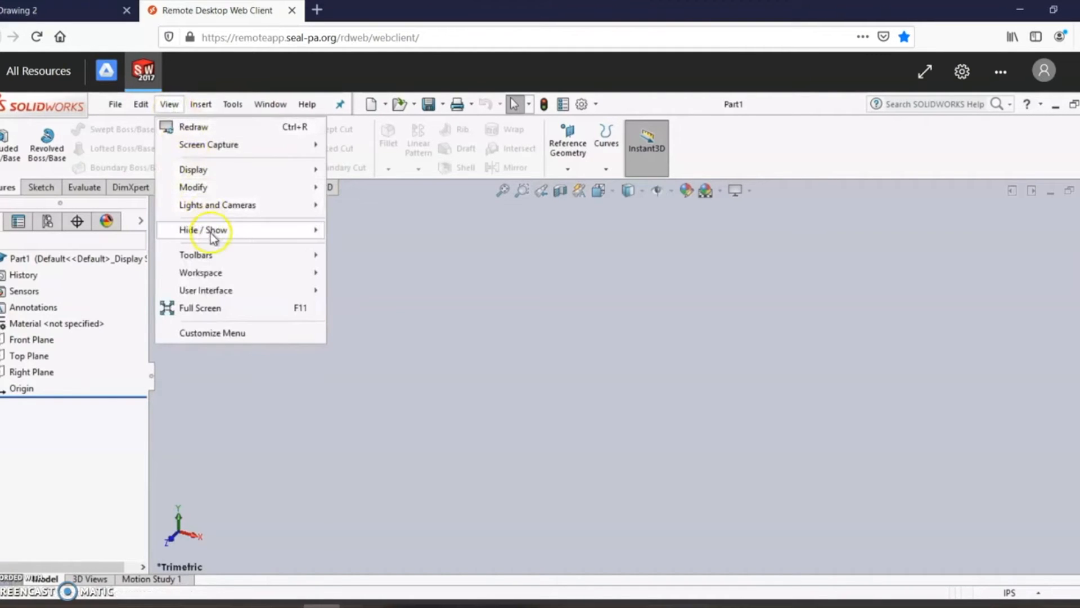
mouse_move(246, 228)
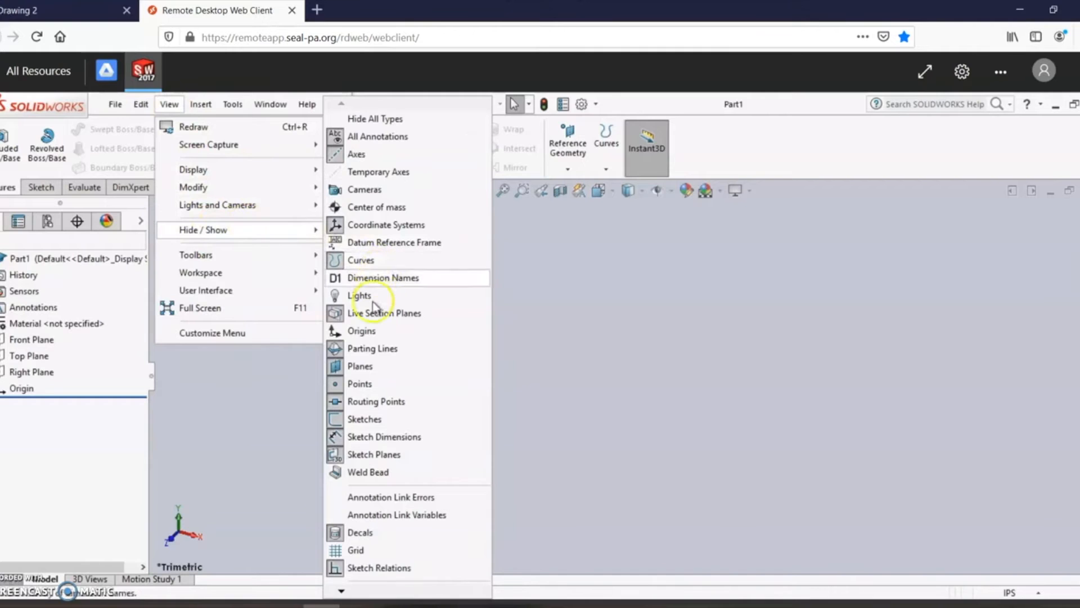
click(365, 331)
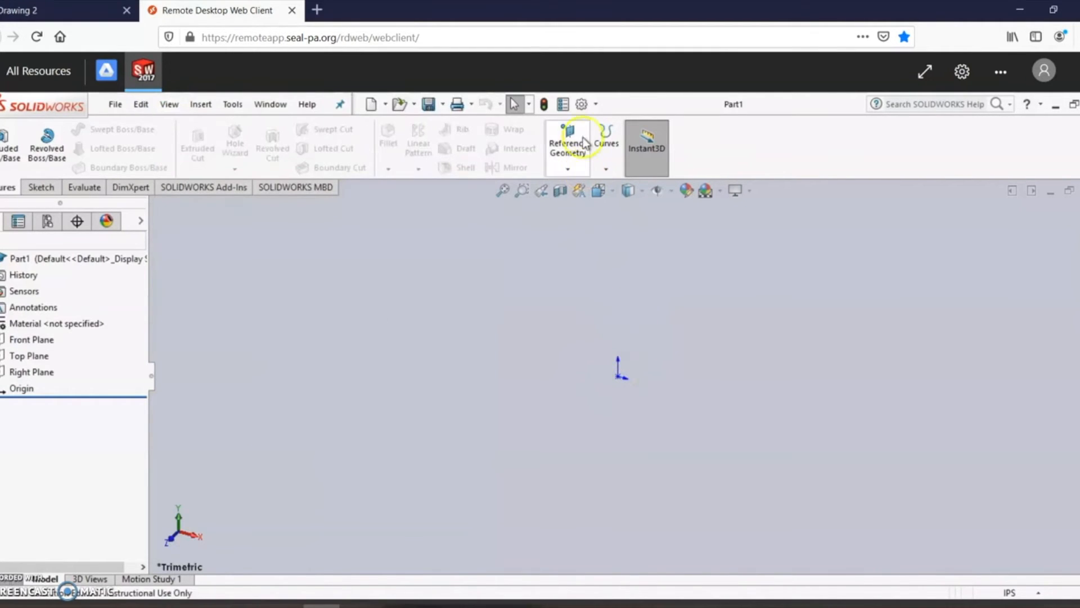
Examine the unit system and decimal settings in the part's document properties.
click(581, 105)
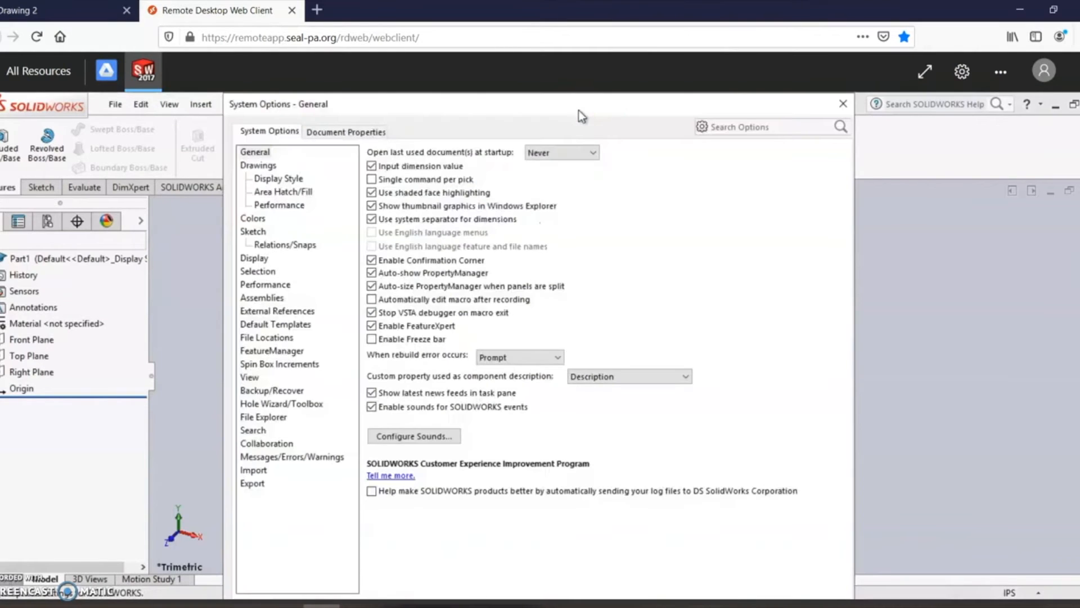
click(350, 132)
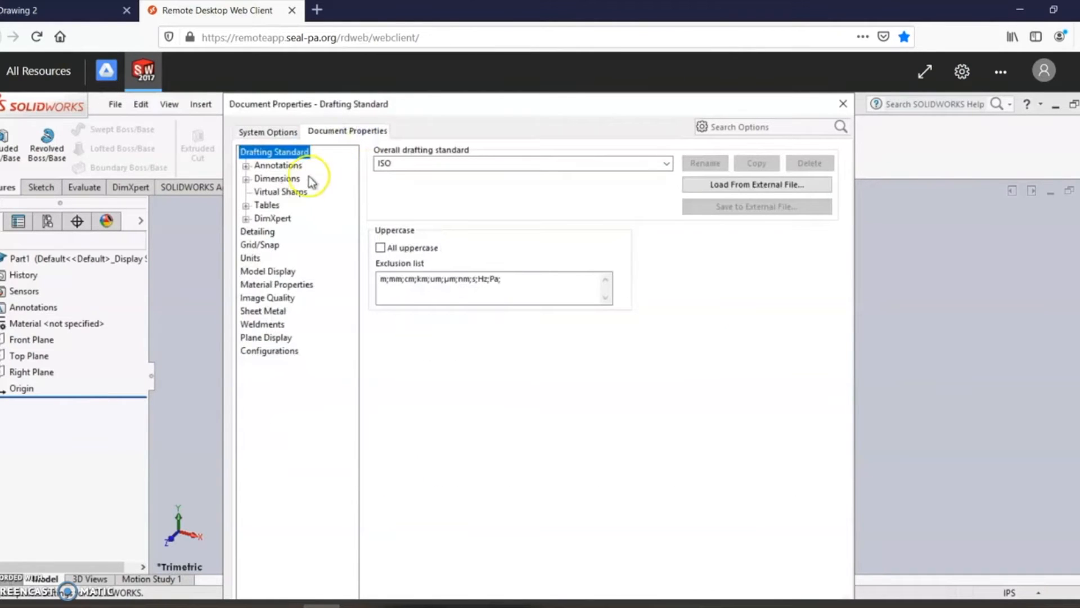
click(253, 260)
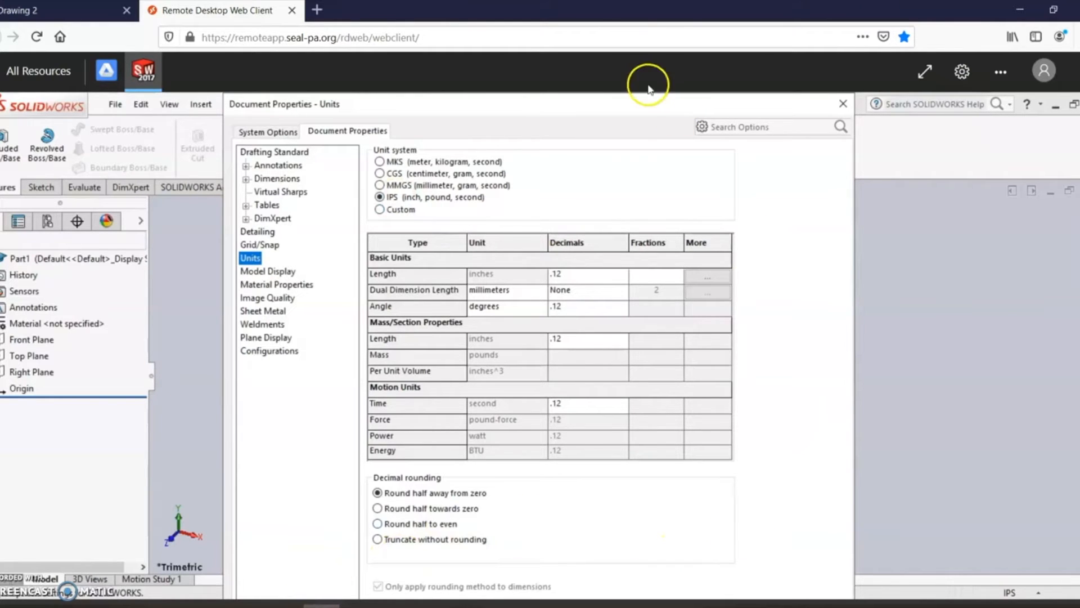
drag(624, 107, 625, 29)
drag(619, 109, 522, 66)
drag(534, 110, 597, 43)
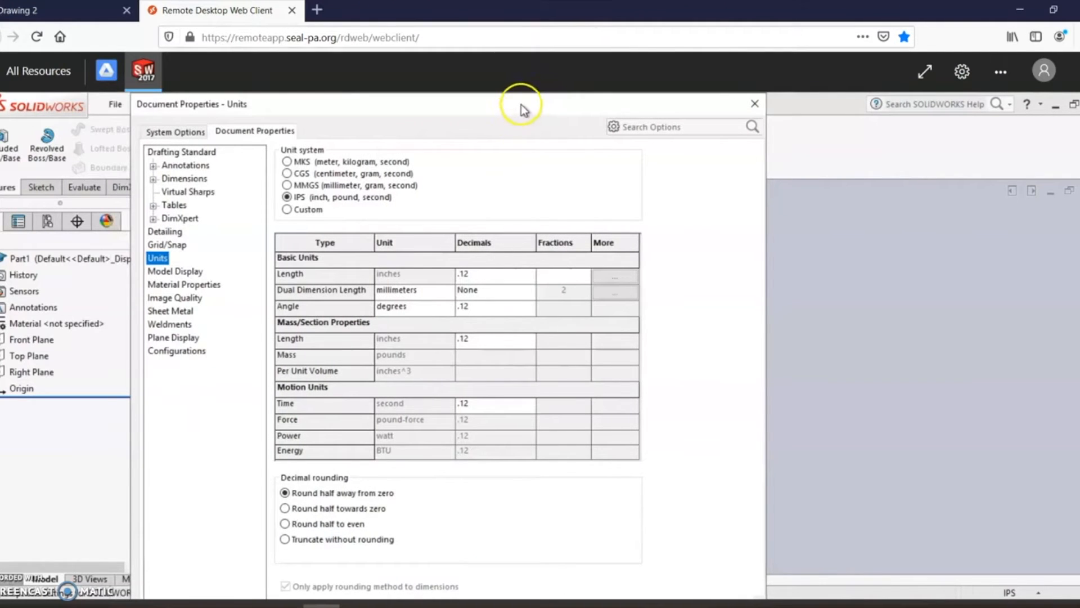
drag(522, 105, 580, 56)
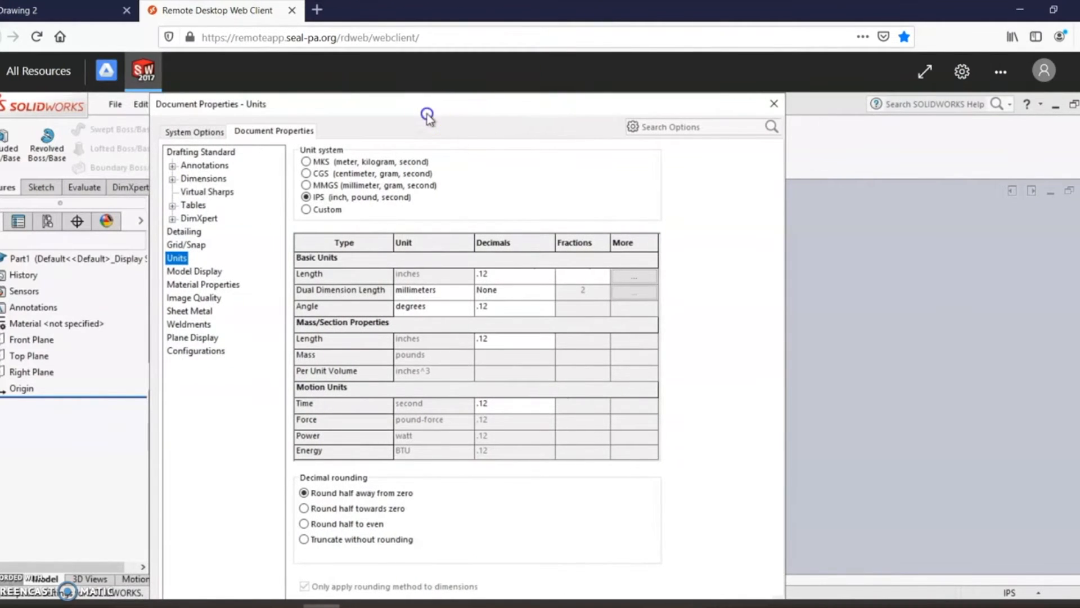
drag(427, 110, 491, 67)
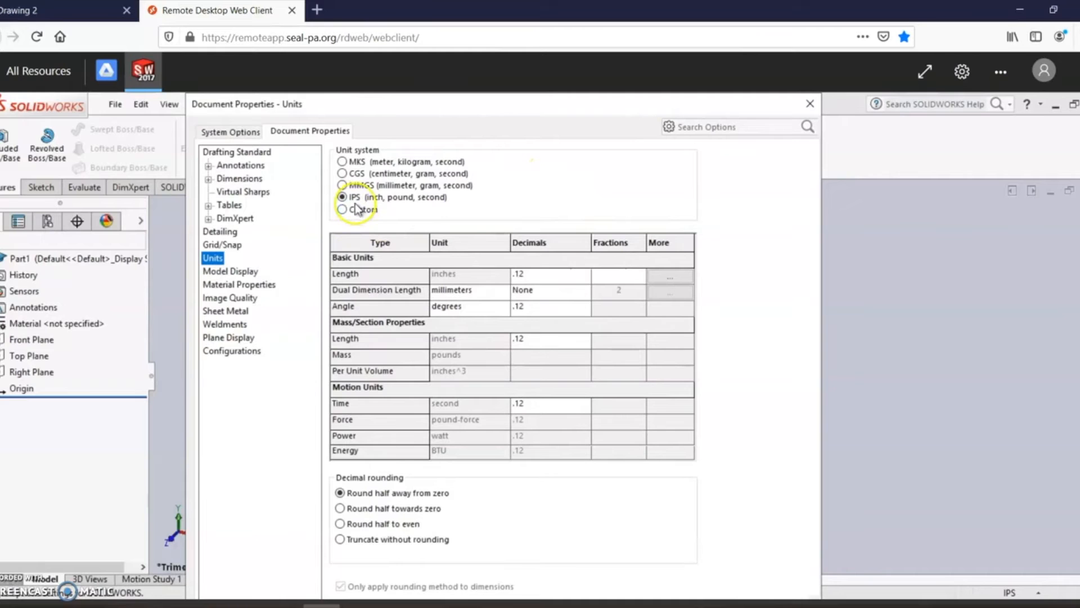
click(810, 103)
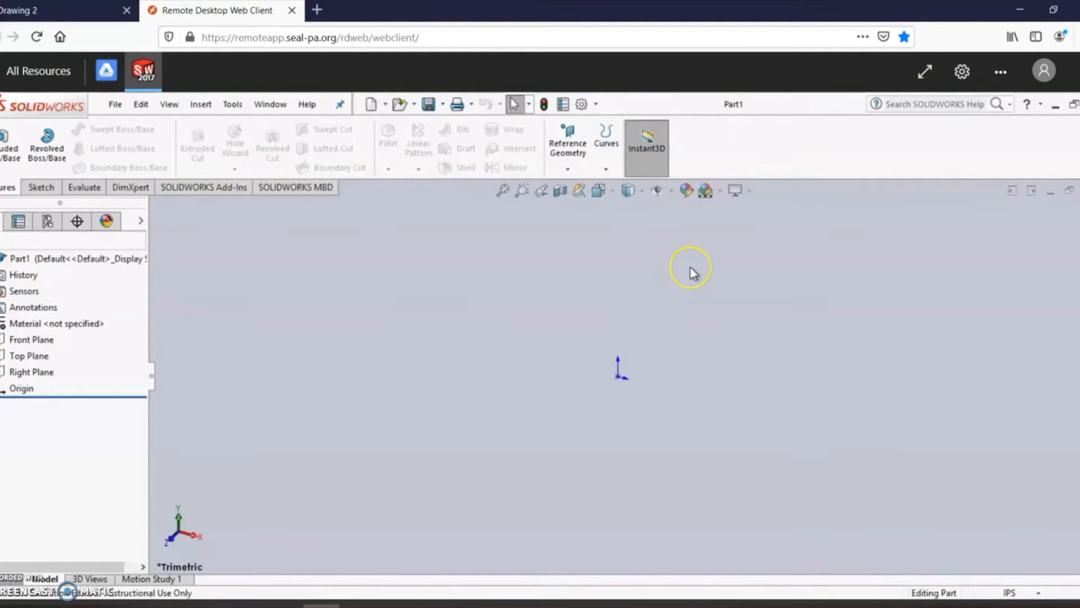
Sketch a corner rectangle on the Top Plane starting at the origin, about 5.96 in long and 2.03 in deep.
click(616, 362)
click(39, 194)
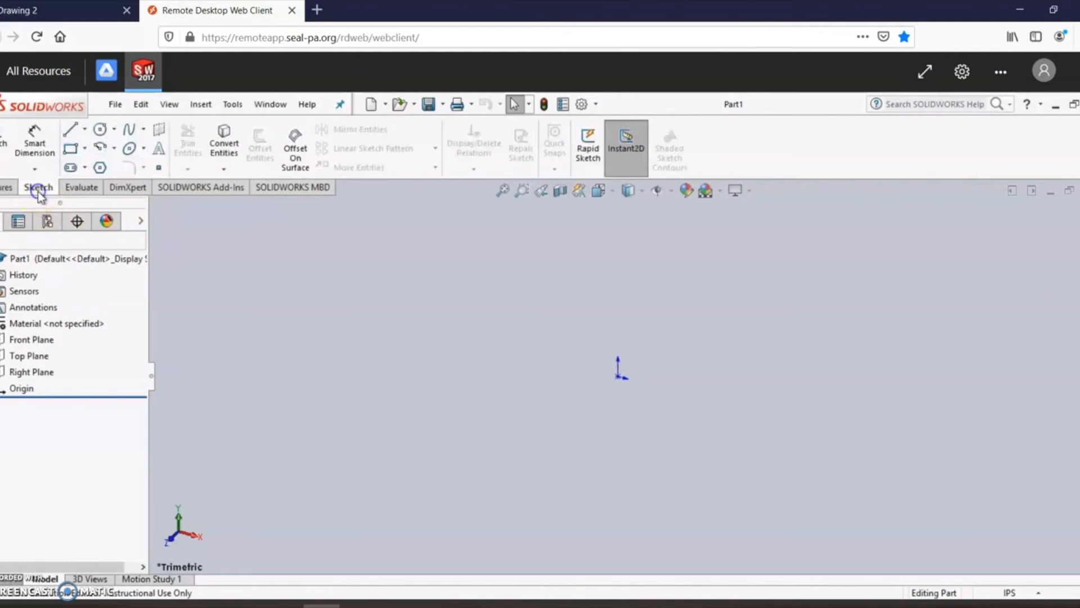
click(70, 150)
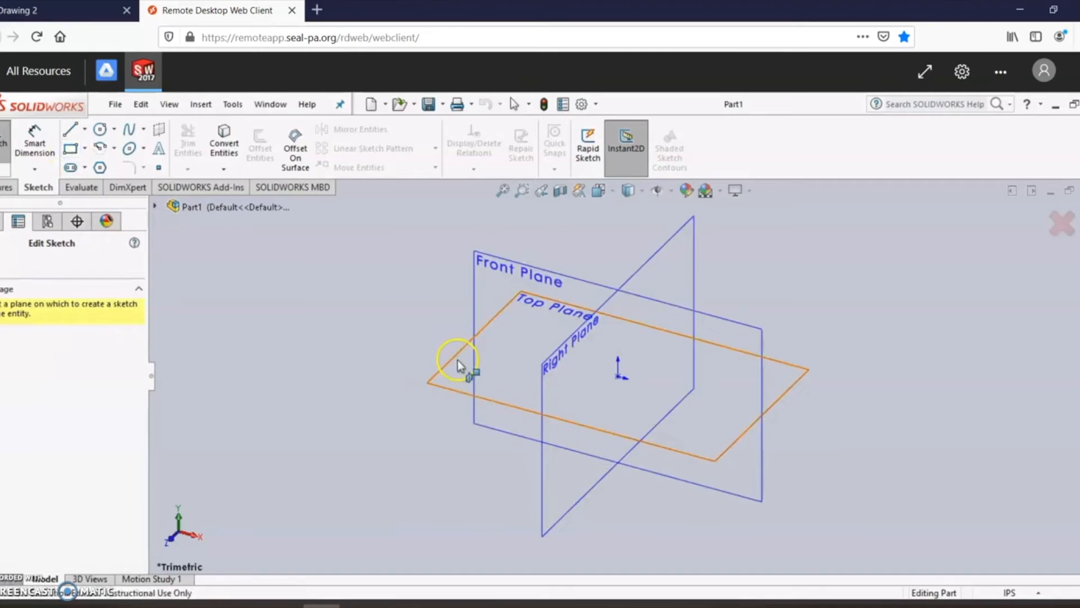
click(457, 362)
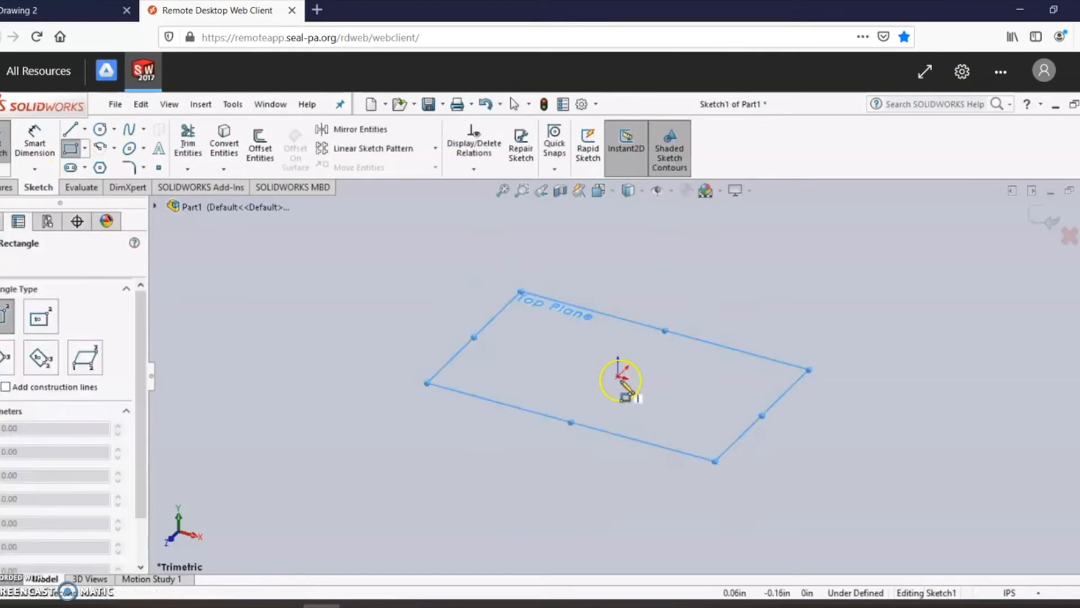
click(620, 377)
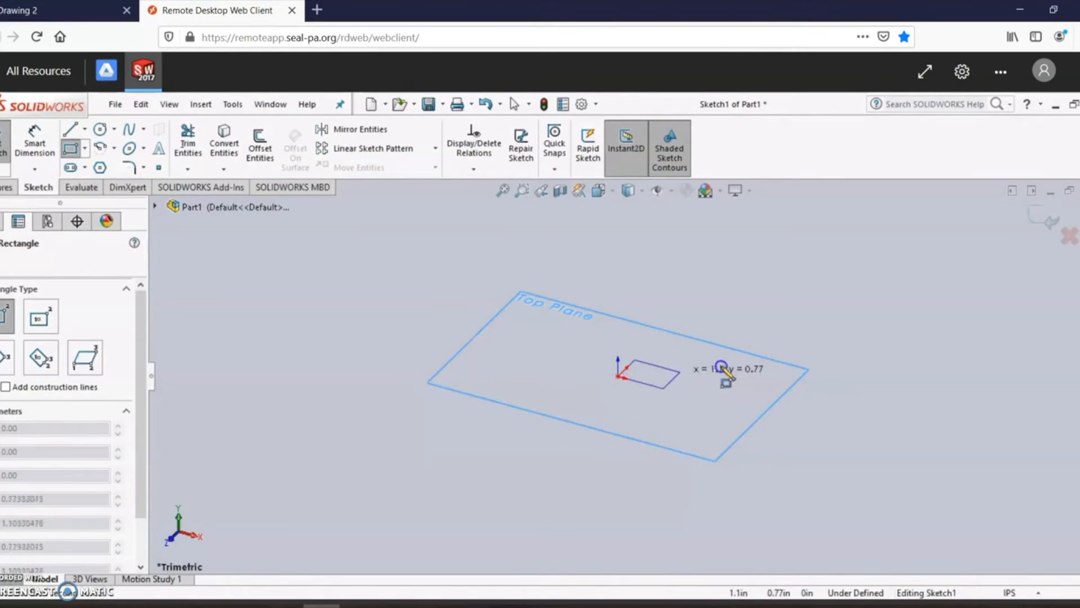
click(786, 366)
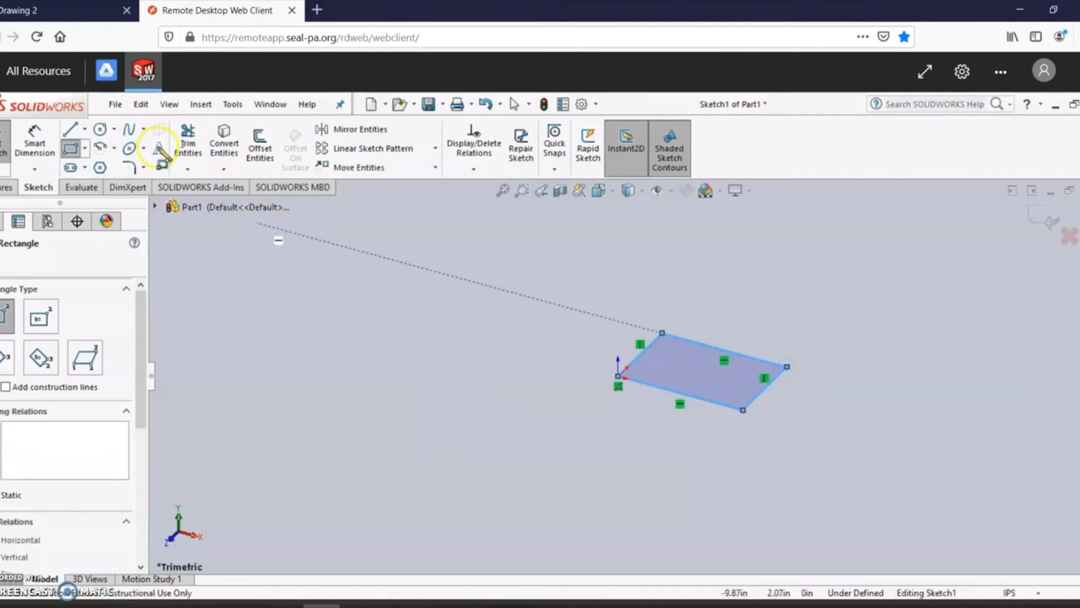
Dimension the rectangle's short side at the origin to 4 in.
click(34, 142)
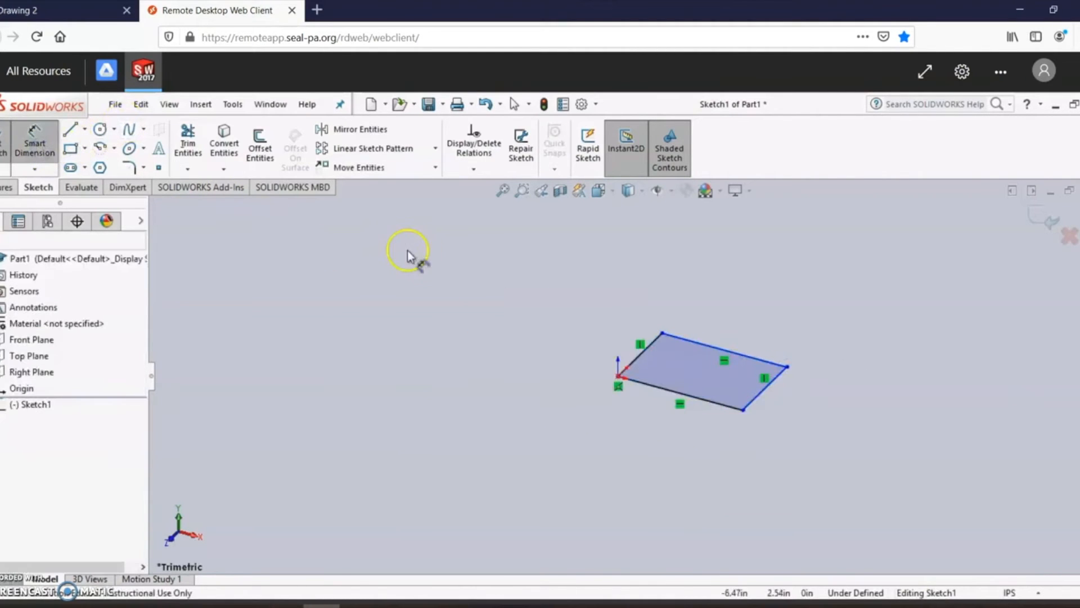
click(636, 360)
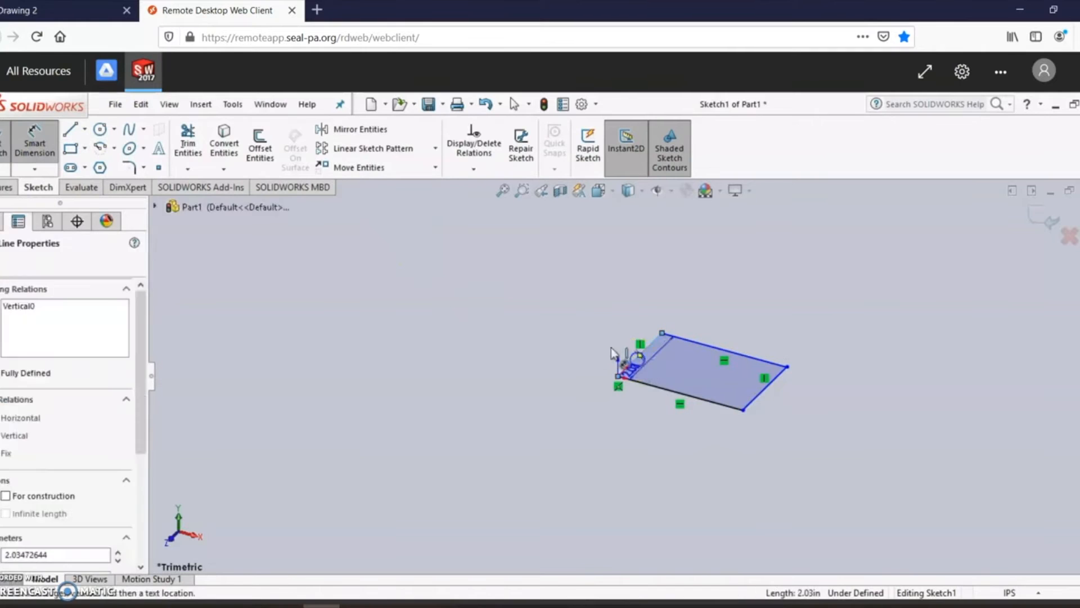
click(595, 340)
text(4)
key(Return)
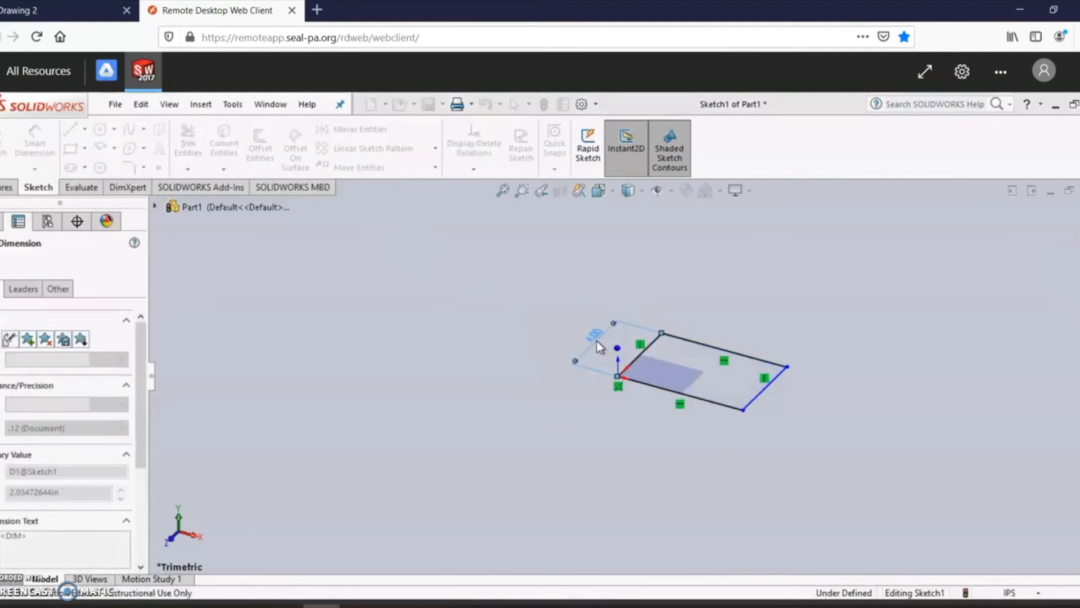
Dimension the rectangle's long side at the origin to 7 in.
right_click(655, 384)
click(648, 393)
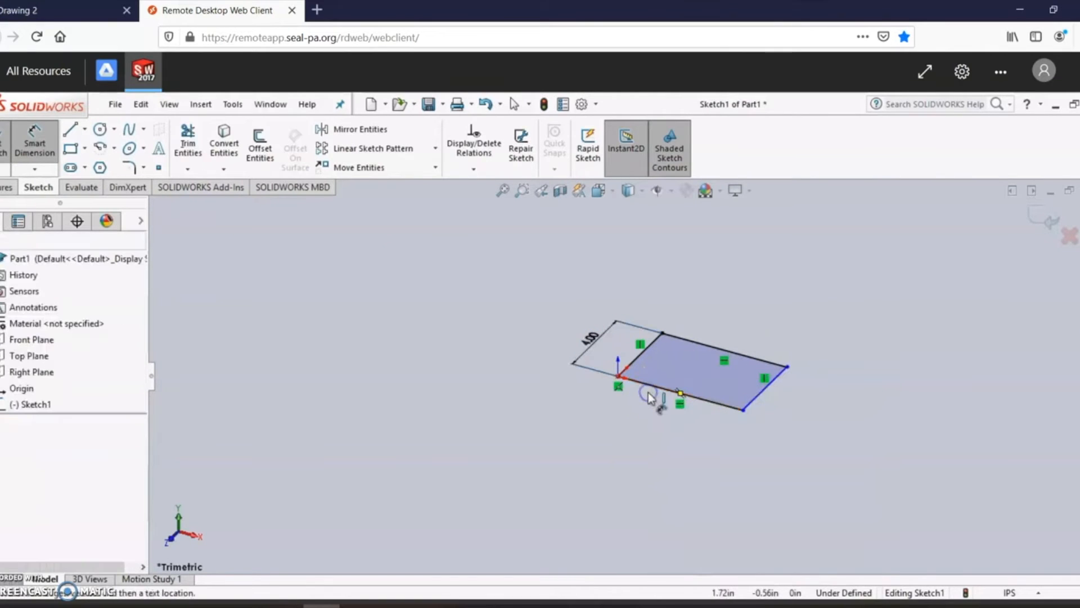
right_click(653, 386)
click(654, 388)
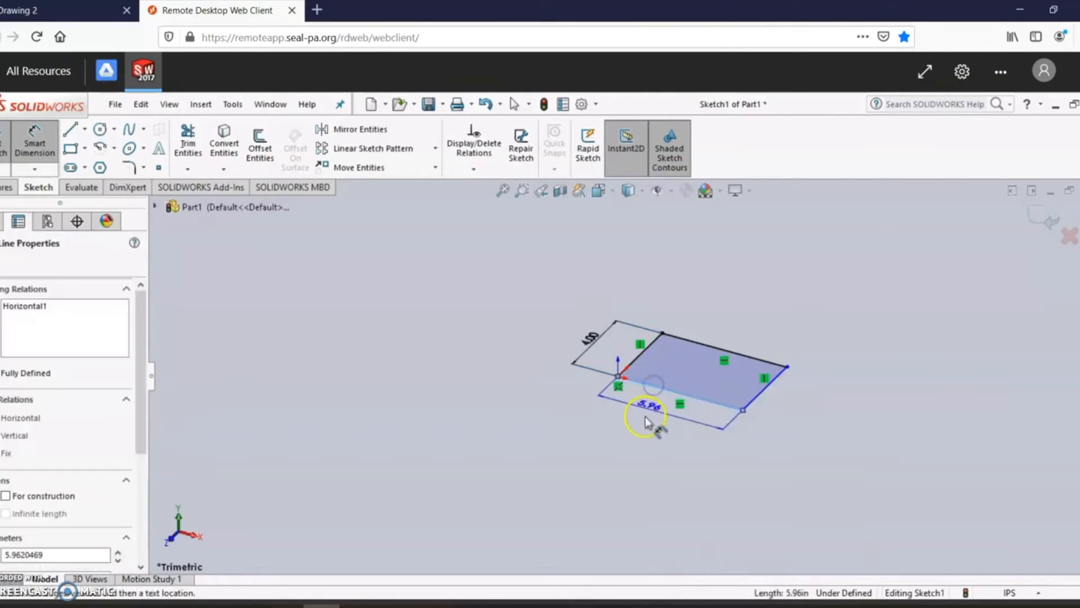
click(646, 417)
text(7)
key(Return)
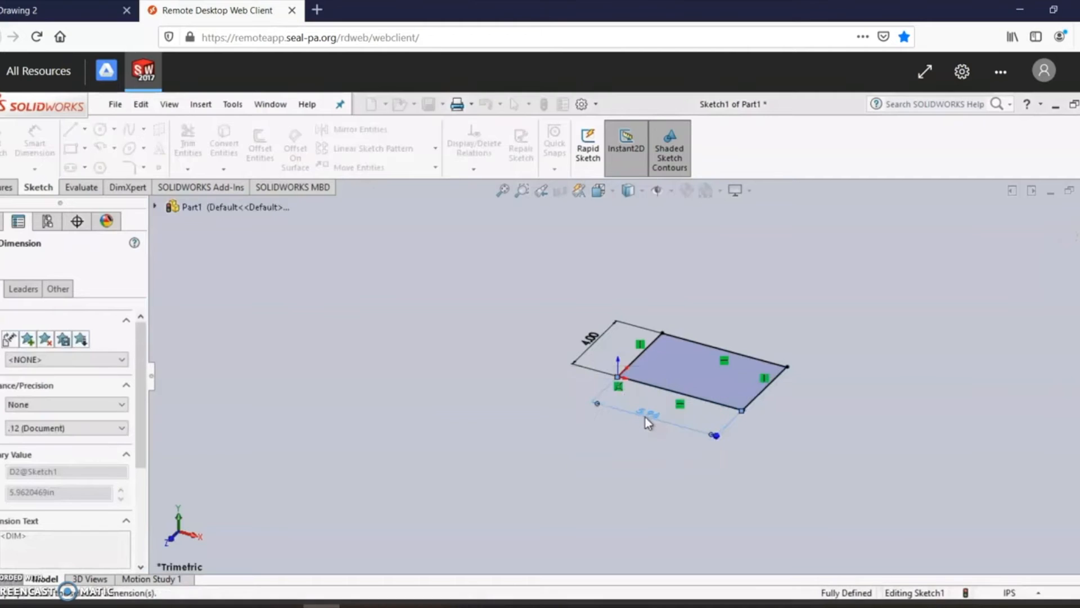
Extrude the rectangle as a blind boss 3 in deep.
click(8, 187)
click(11, 160)
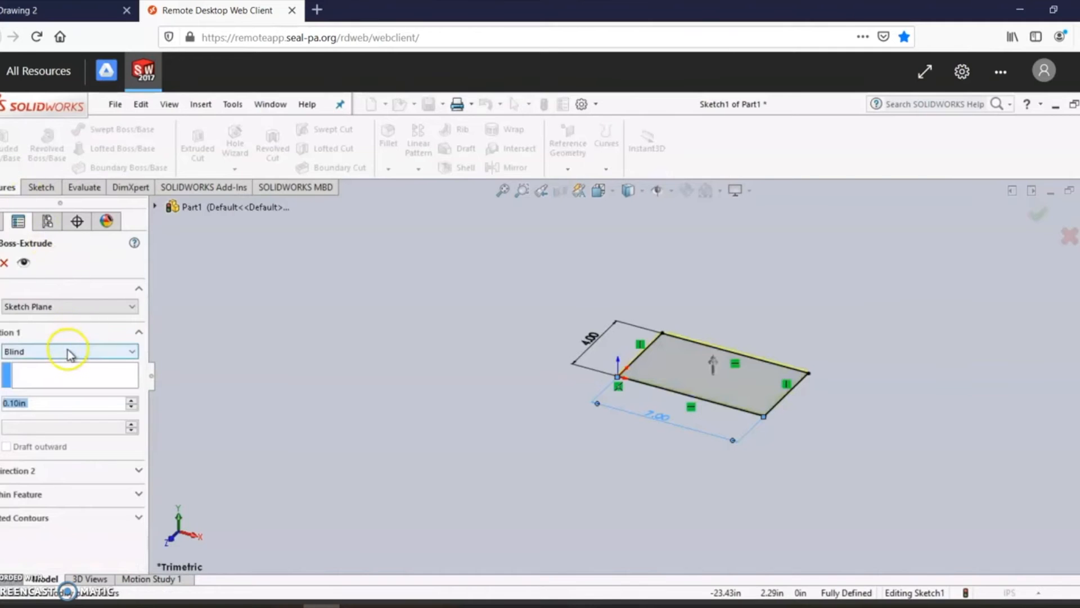
text(3)
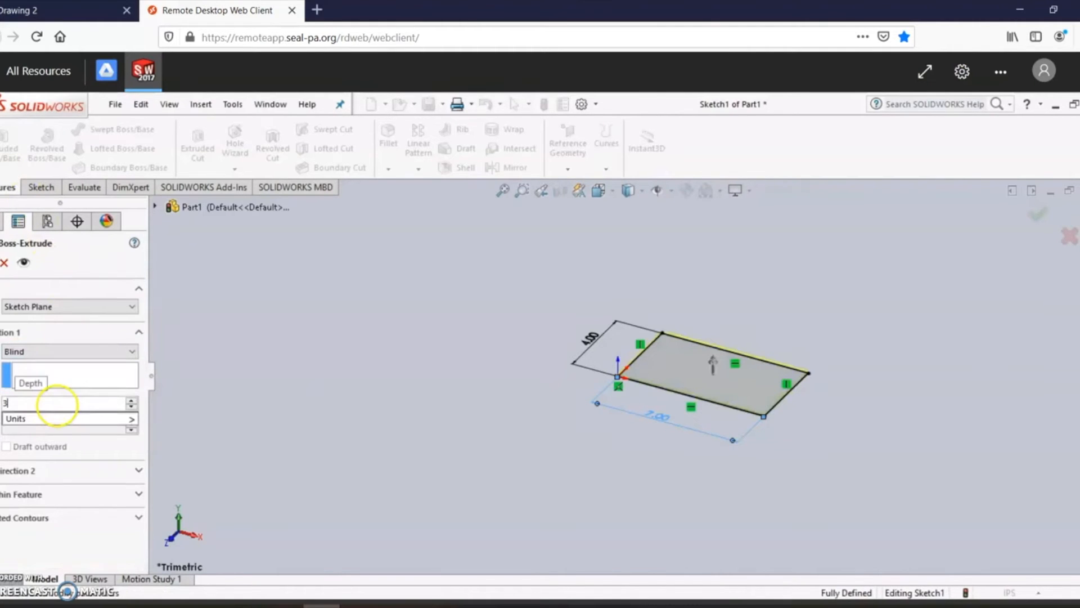
key(Return)
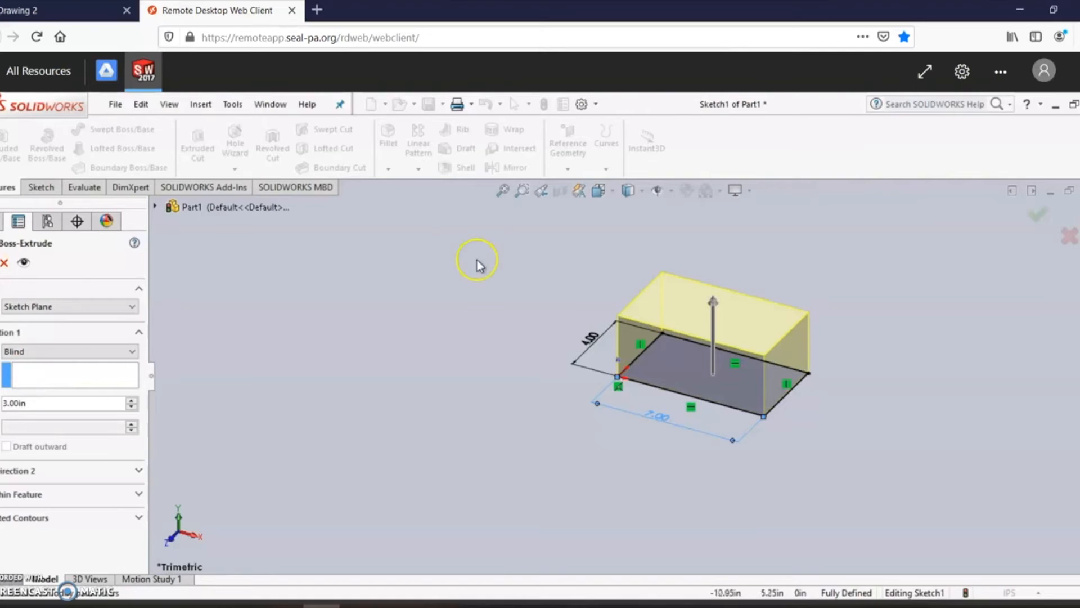
click(0, 263)
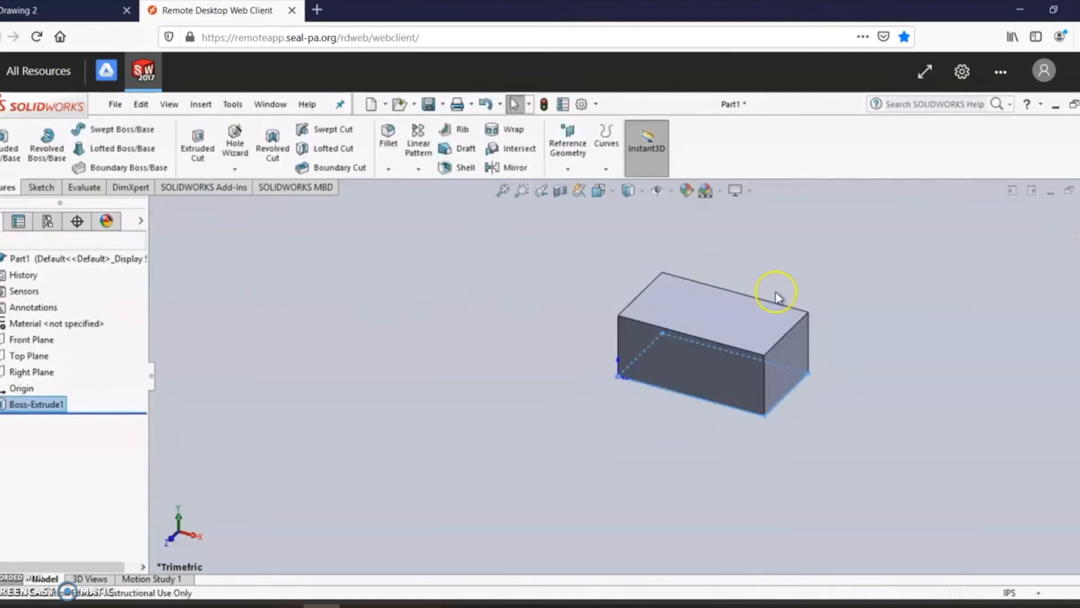
Sketch full-depth corner rectangles at both short ends of the block's upper face, about 1.11 in and 0.99 in wide.
click(502, 191)
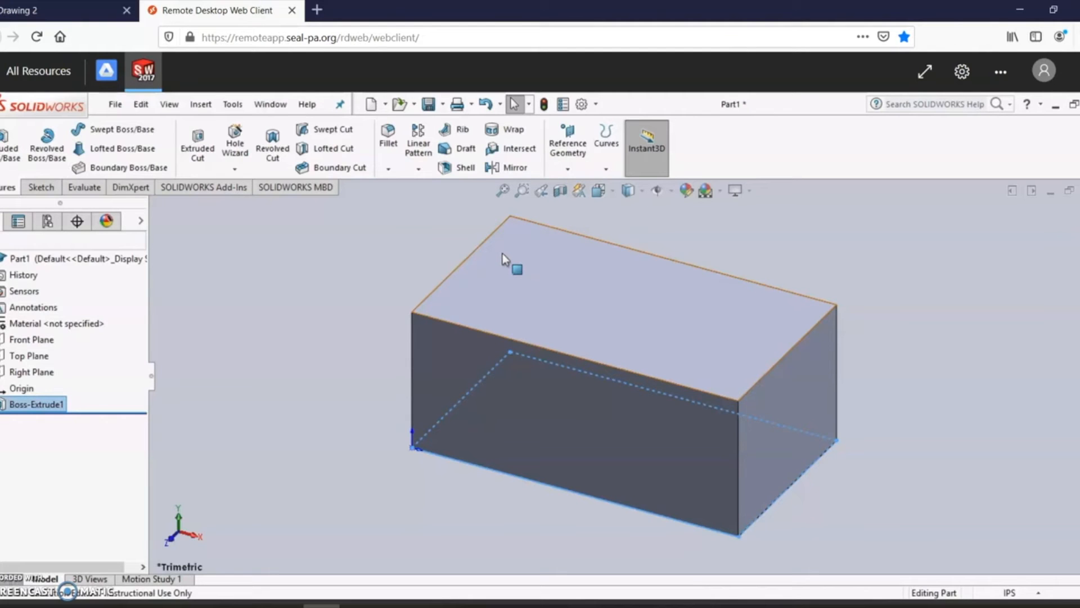
click(41, 187)
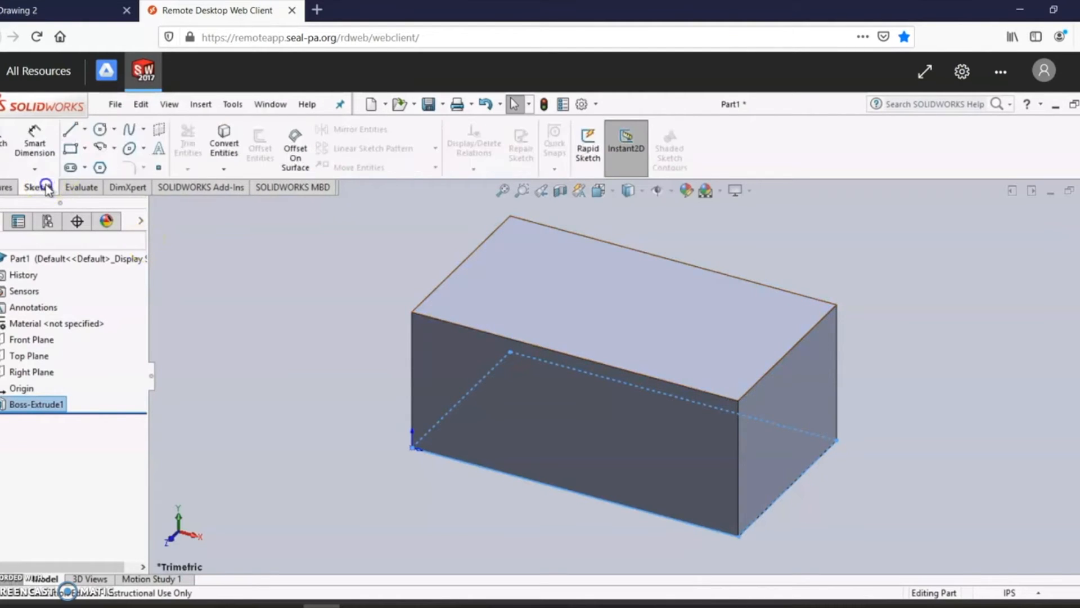
click(69, 163)
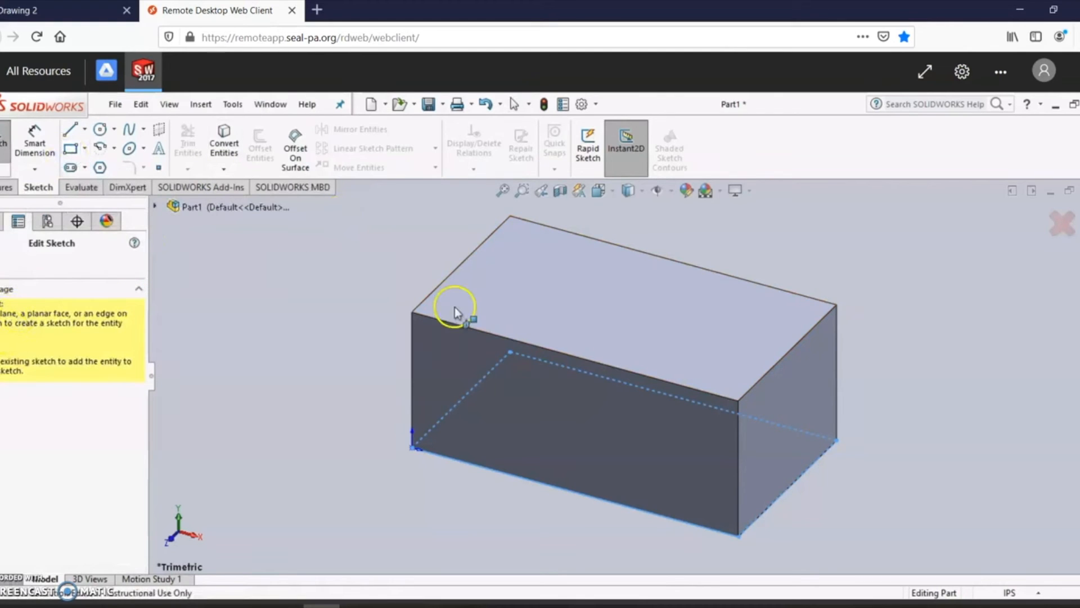
click(518, 298)
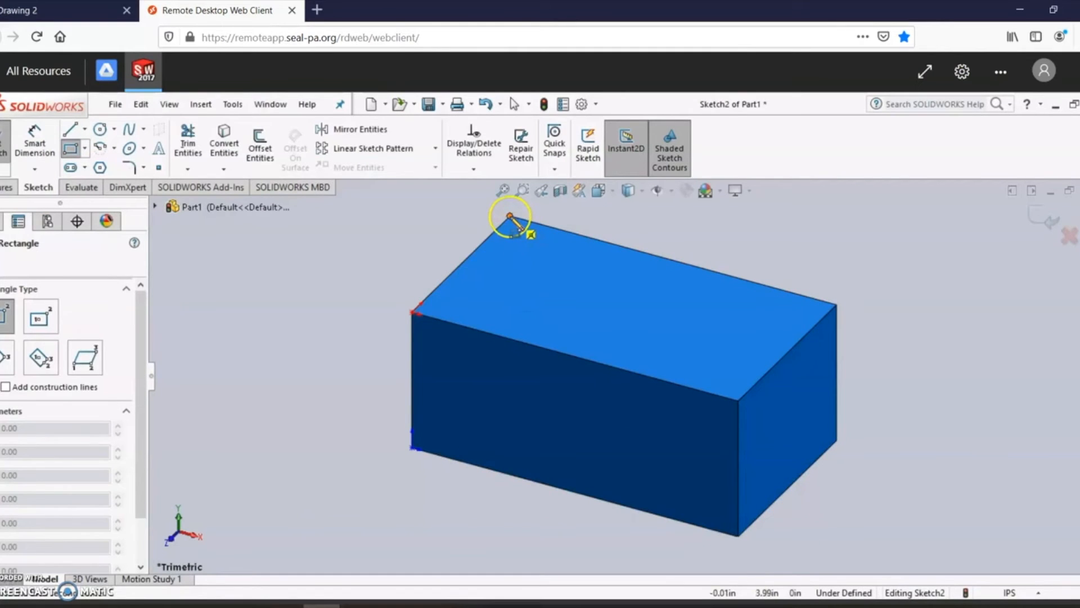
click(509, 216)
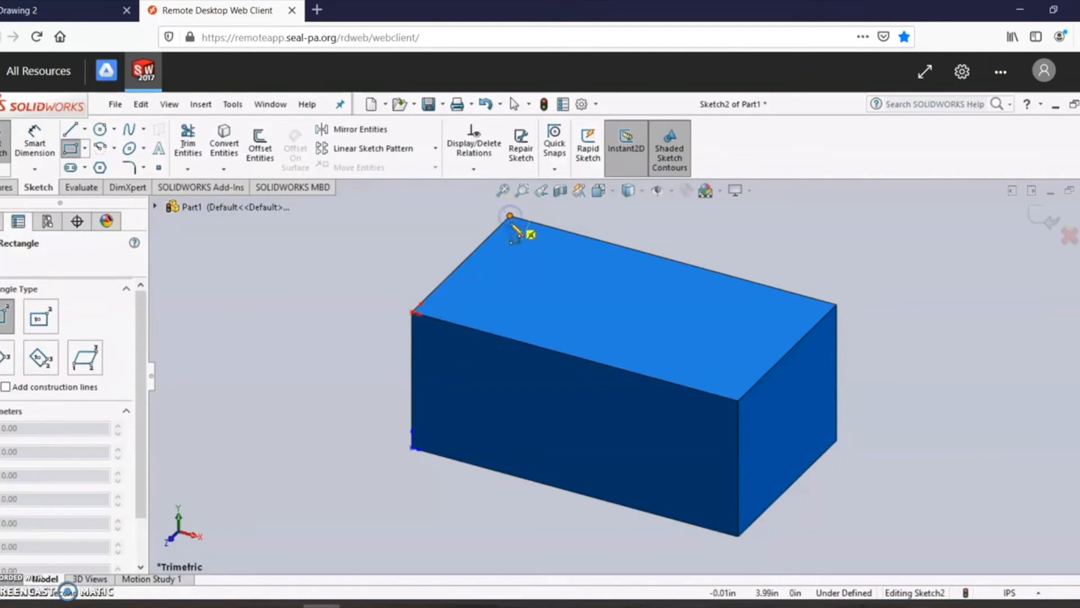
click(463, 326)
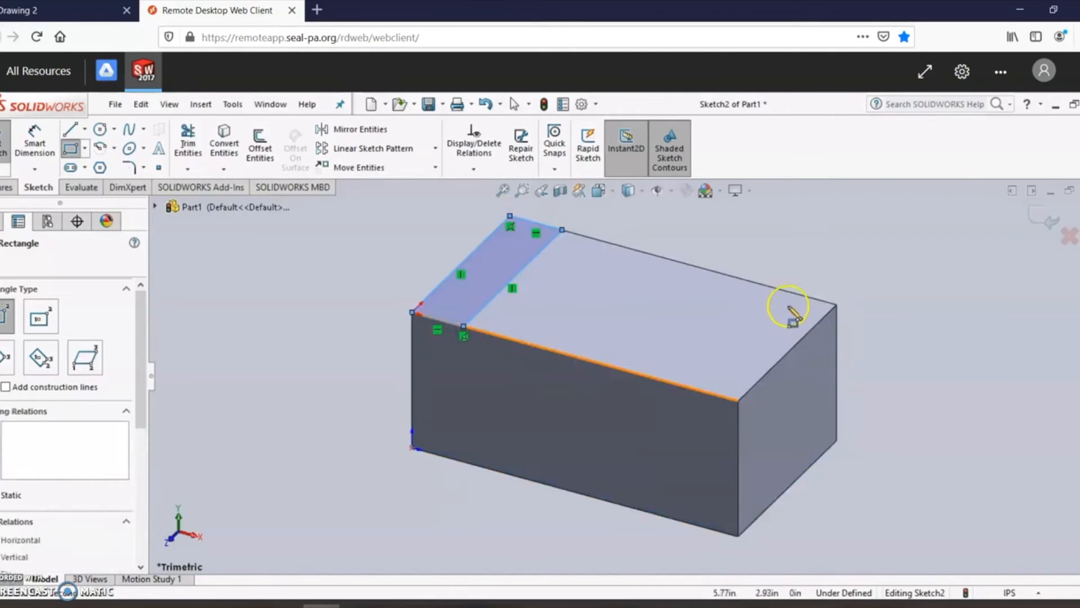
click(834, 306)
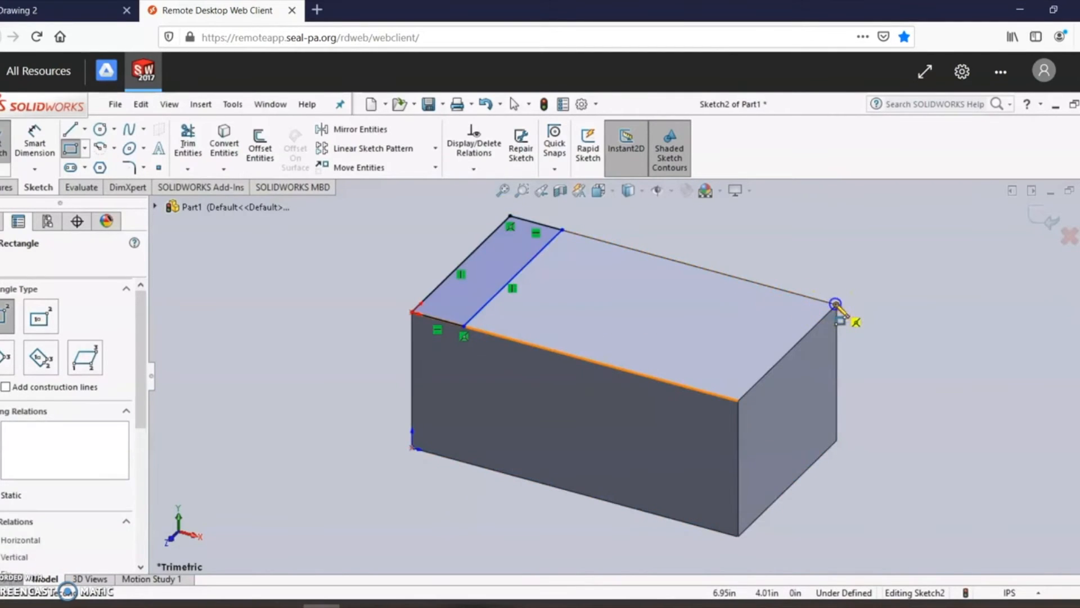
click(691, 389)
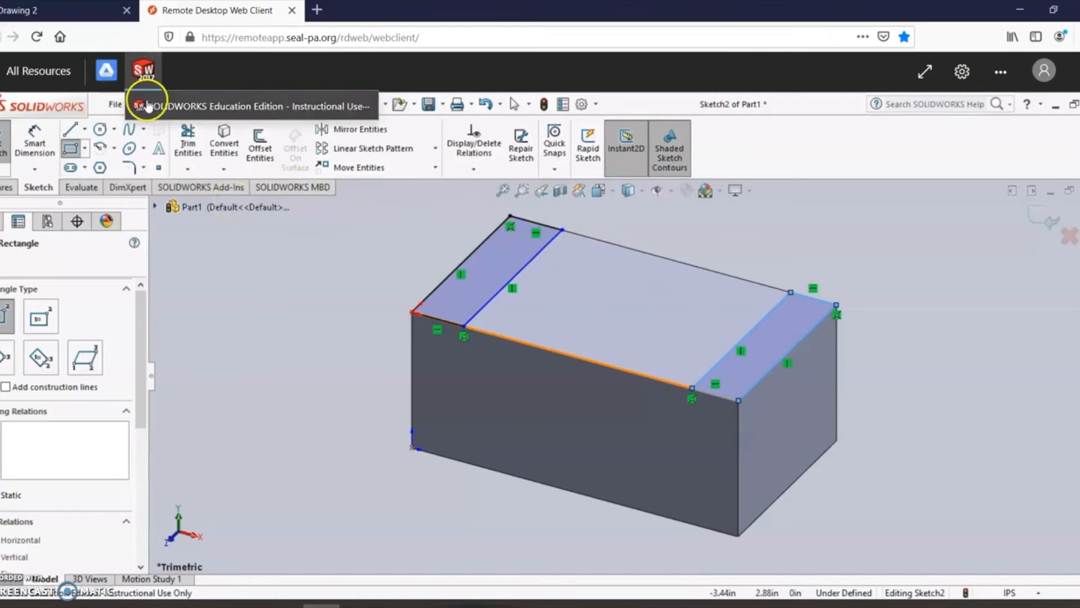
click(135, 105)
click(158, 141)
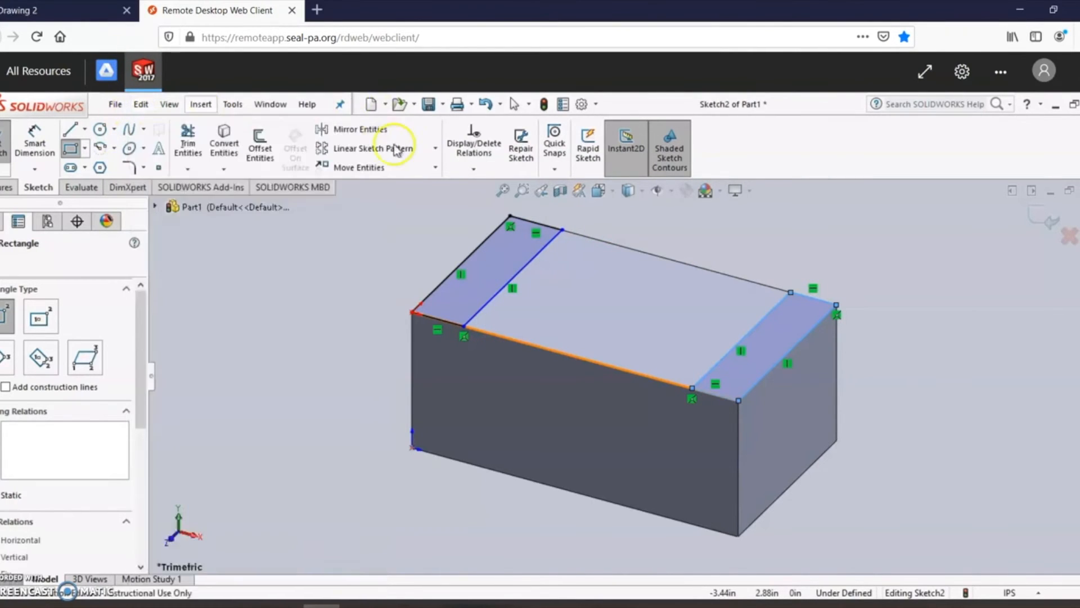
click(364, 215)
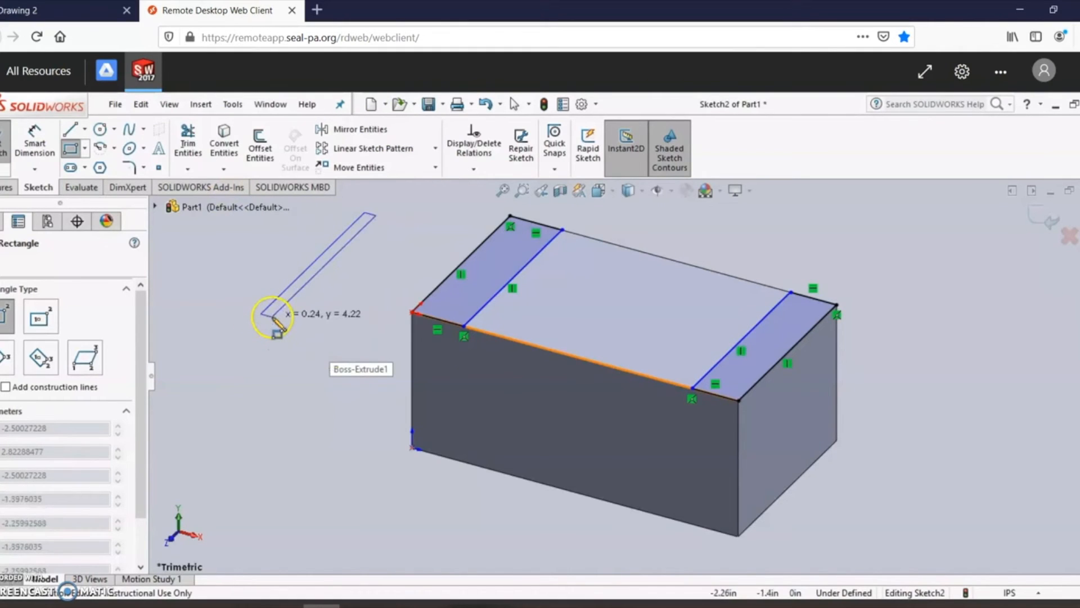
key(Escape)
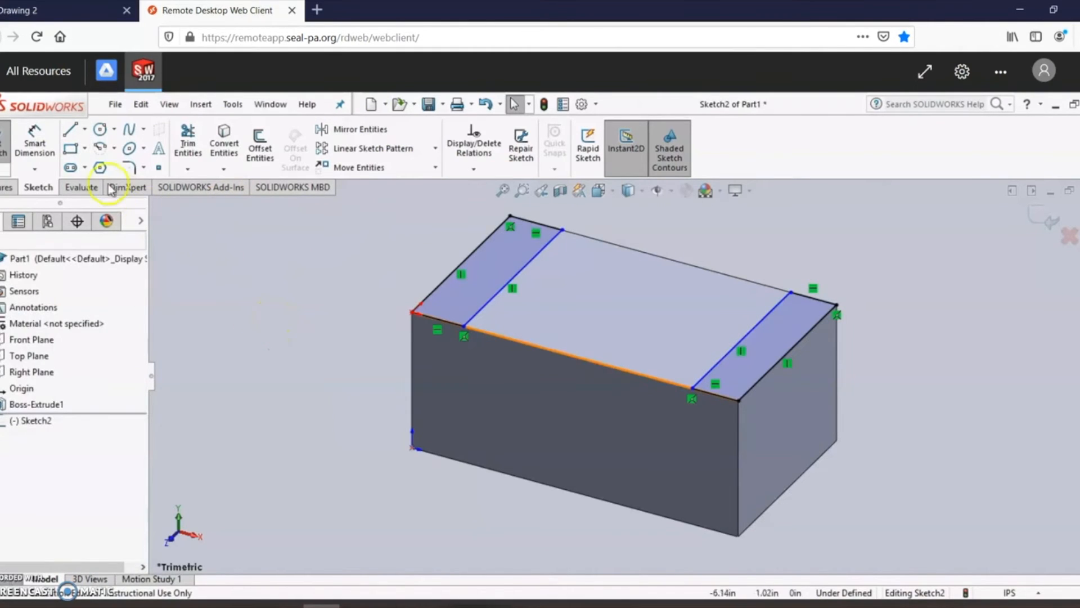
Dimension the widths of both end rectangles on the block's upper face to 1.5 in each.
click(31, 147)
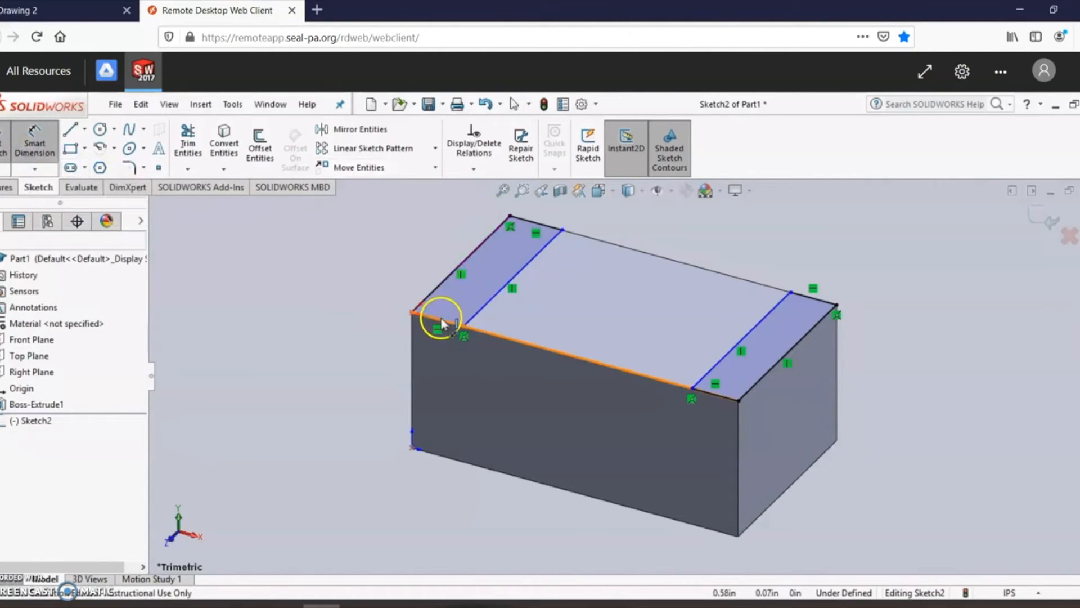
click(535, 225)
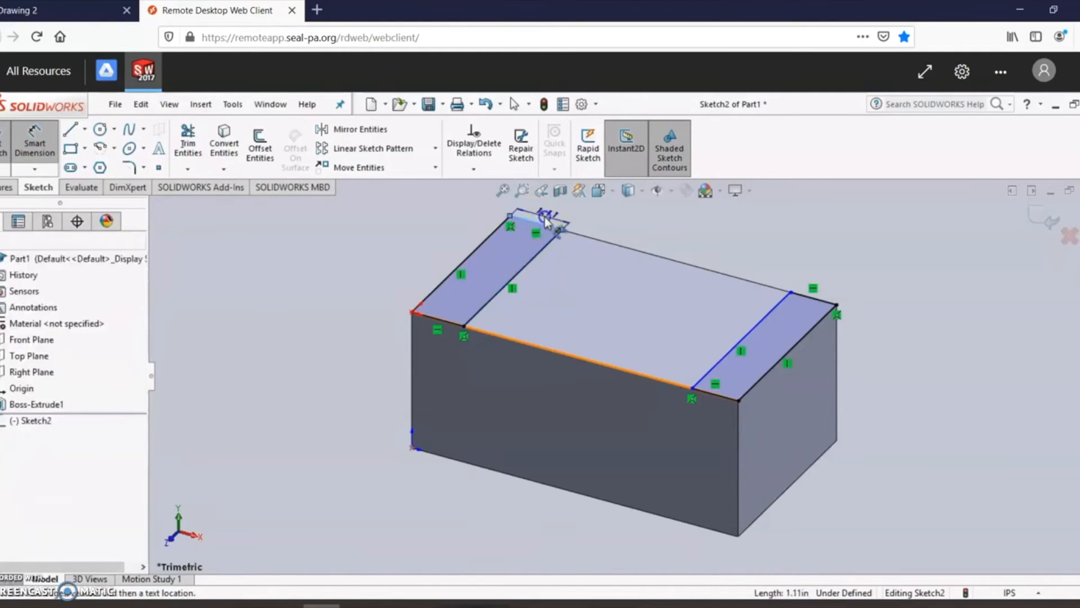
click(542, 217)
text(1.5)
key(Return)
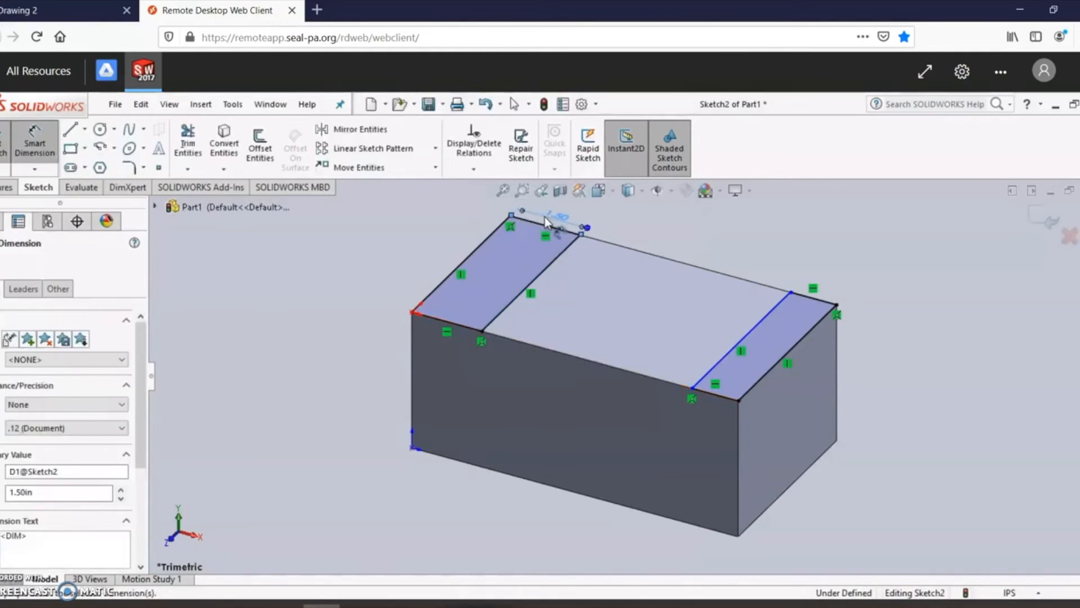
click(809, 287)
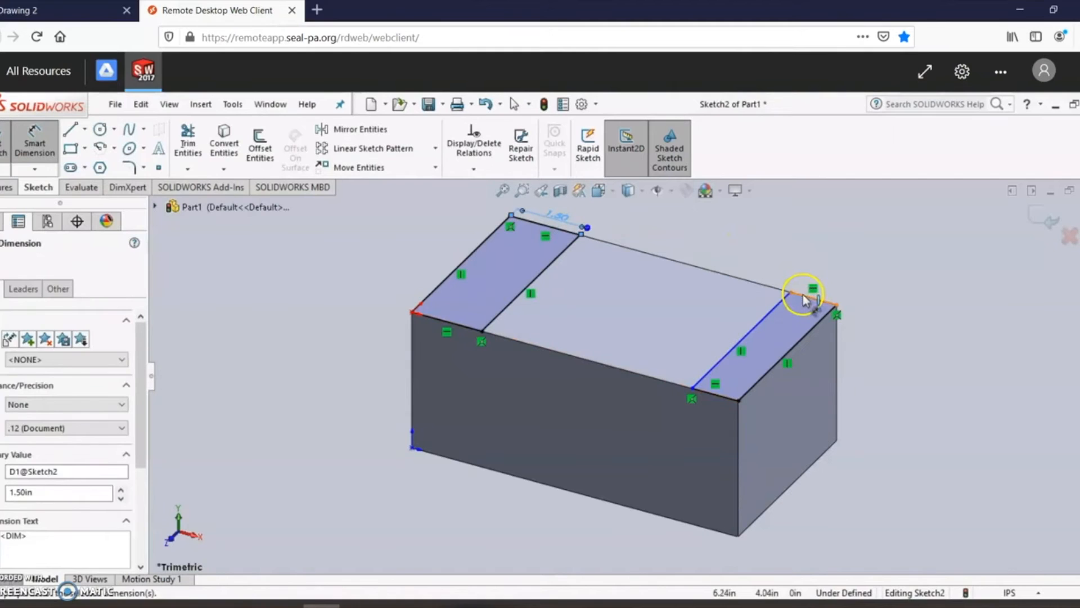
click(830, 281)
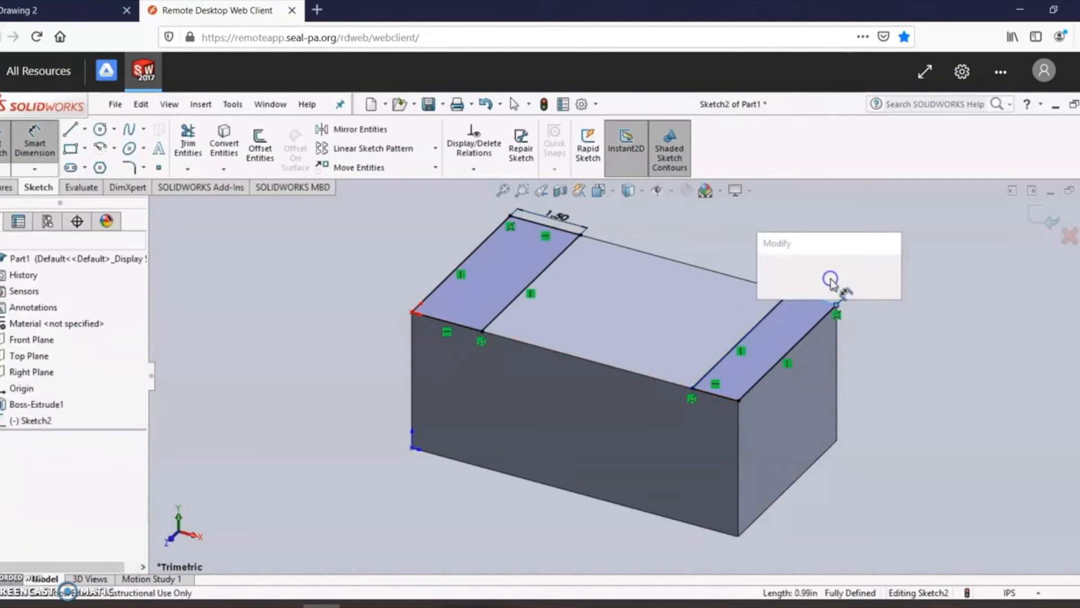
text(1.5)
key(Return)
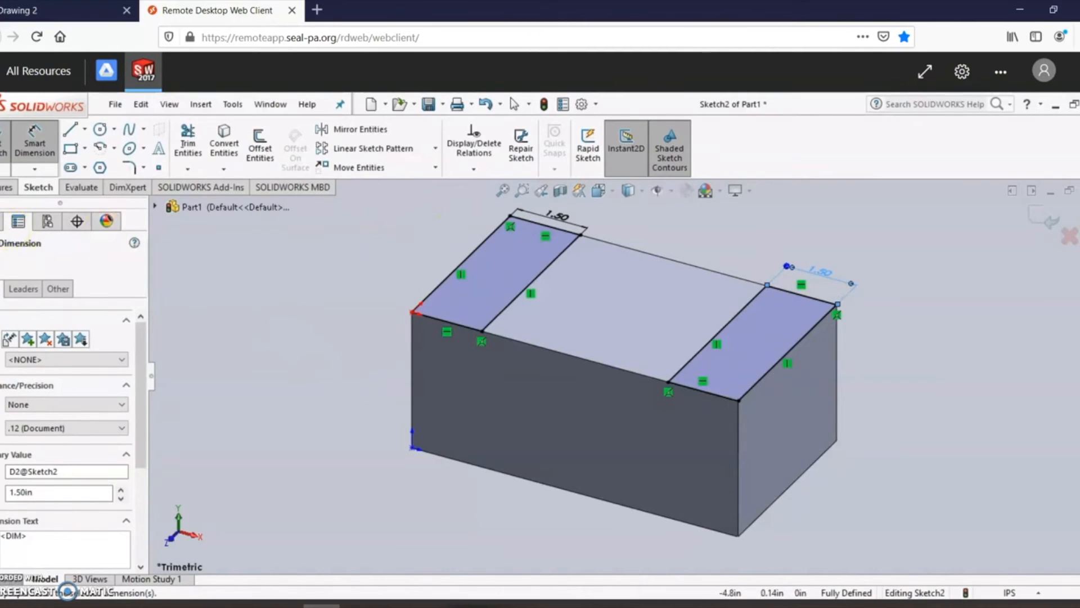
Cut-extrude both end rectangles as a blind cut 2 in deep into the block.
click(6, 191)
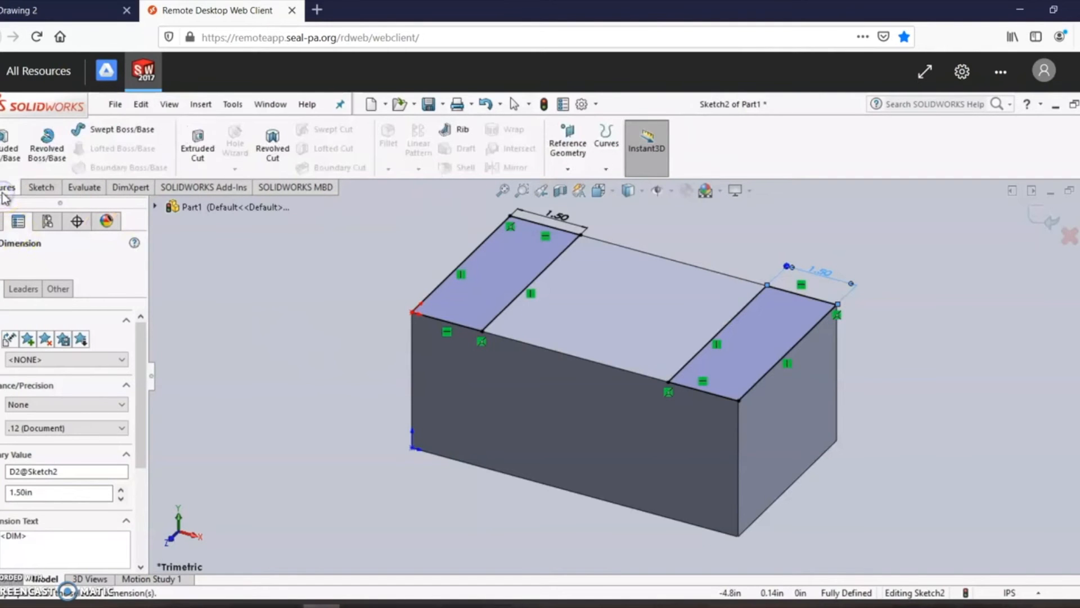
click(195, 151)
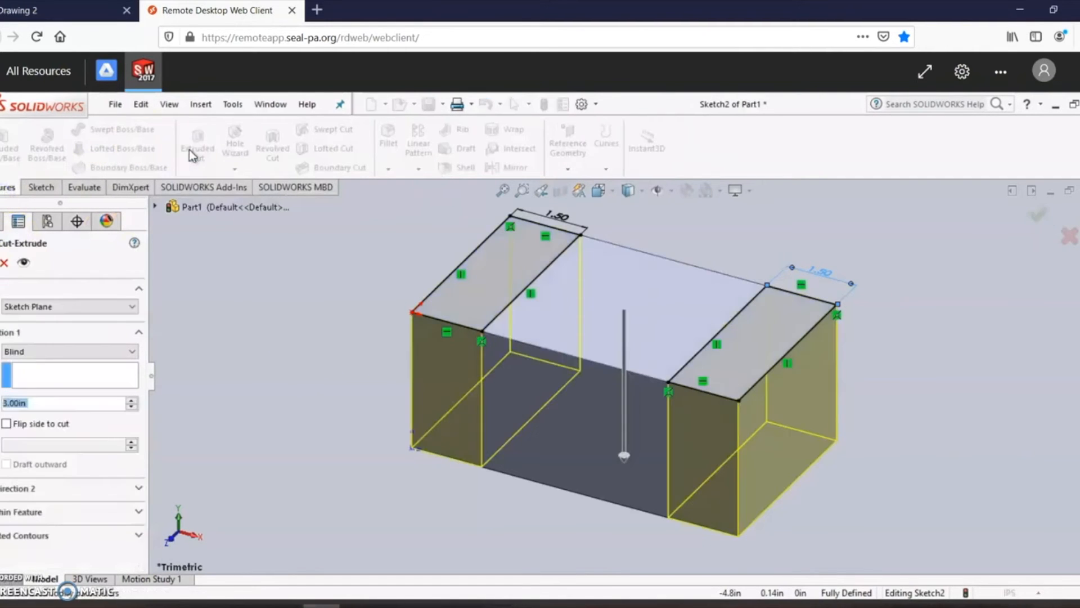
text(2)
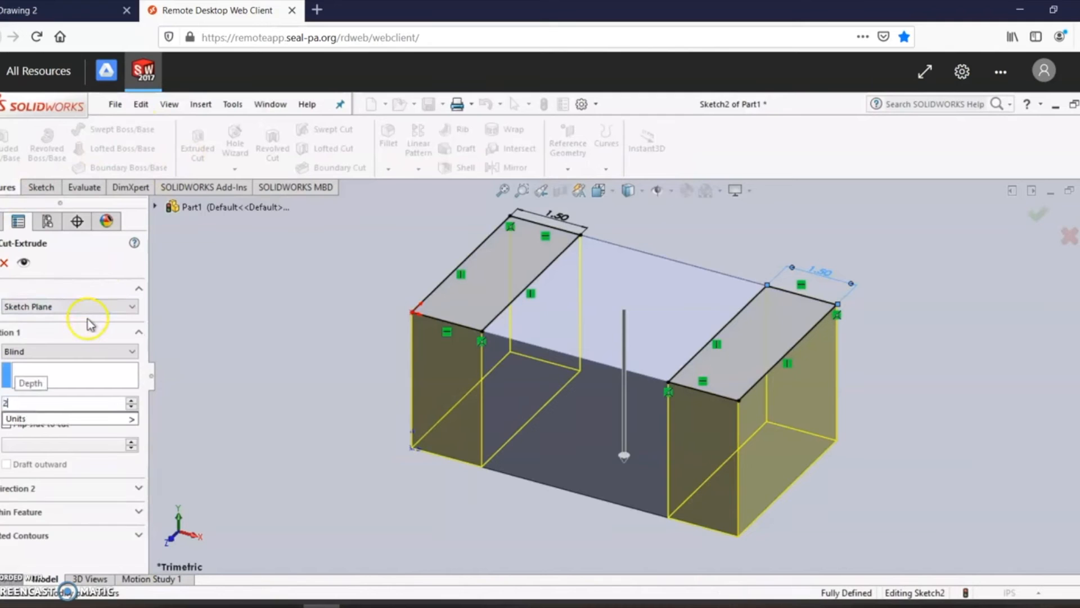
key(Return)
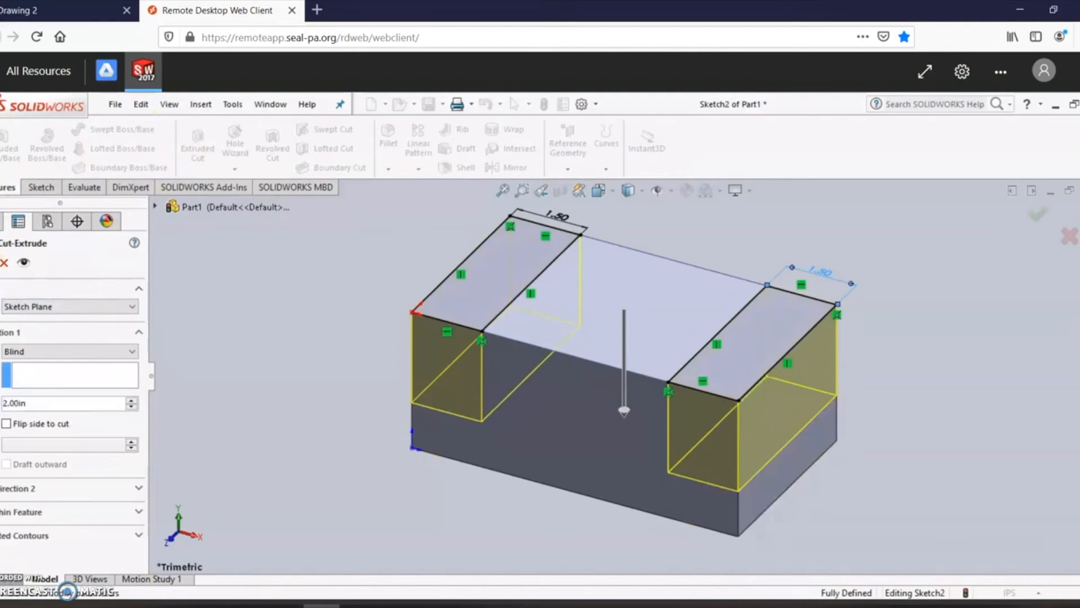
click(0, 262)
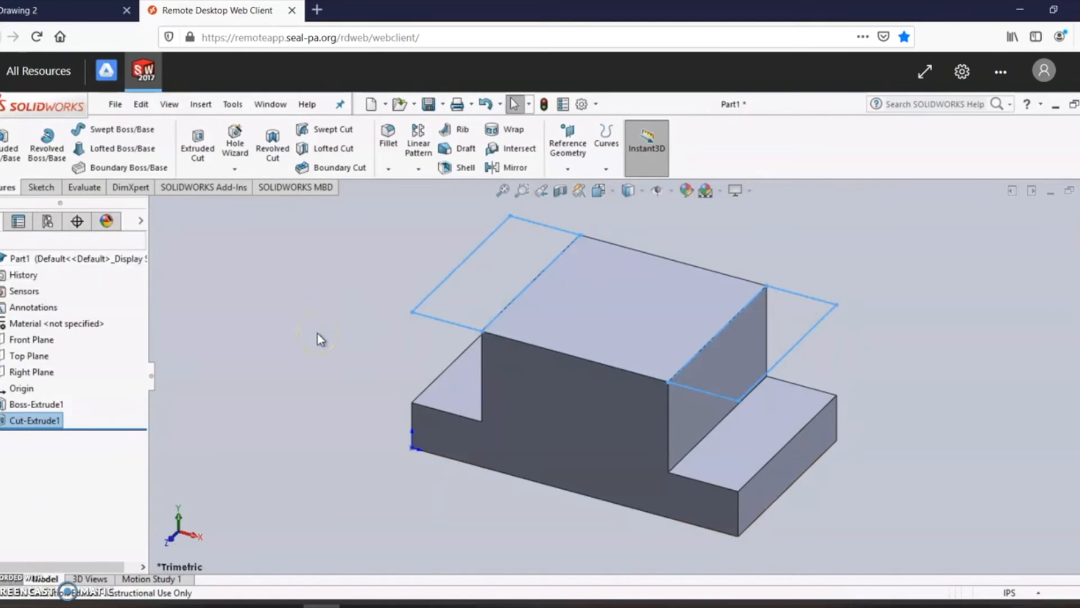
click(293, 316)
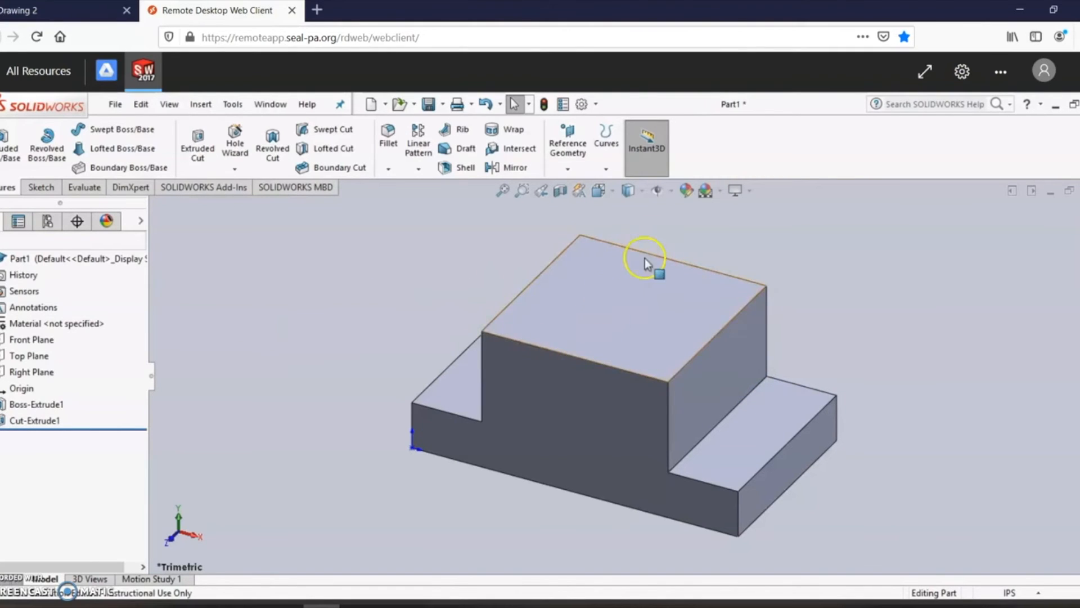
Sketch a corner rectangle about 1.2 in wide on the raised middle's upper face, running from its back edge to its front edge.
click(42, 187)
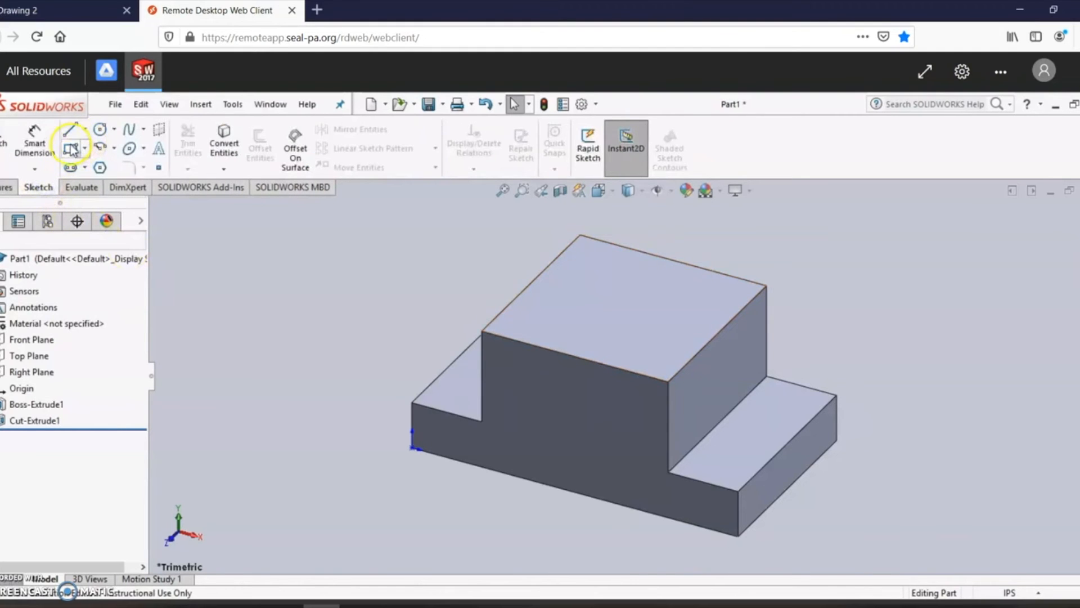
click(70, 148)
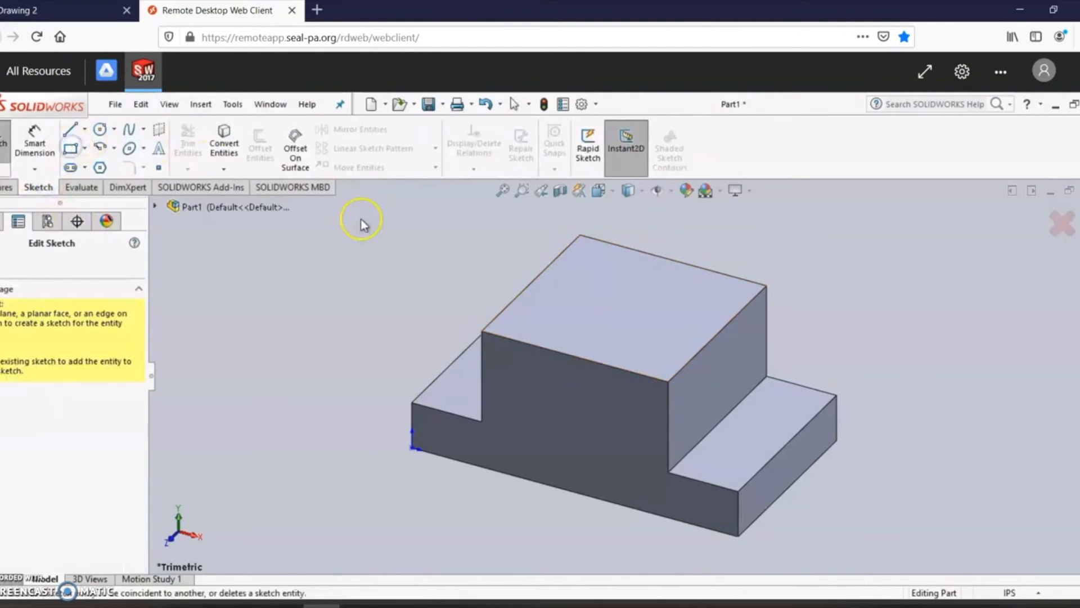
click(572, 293)
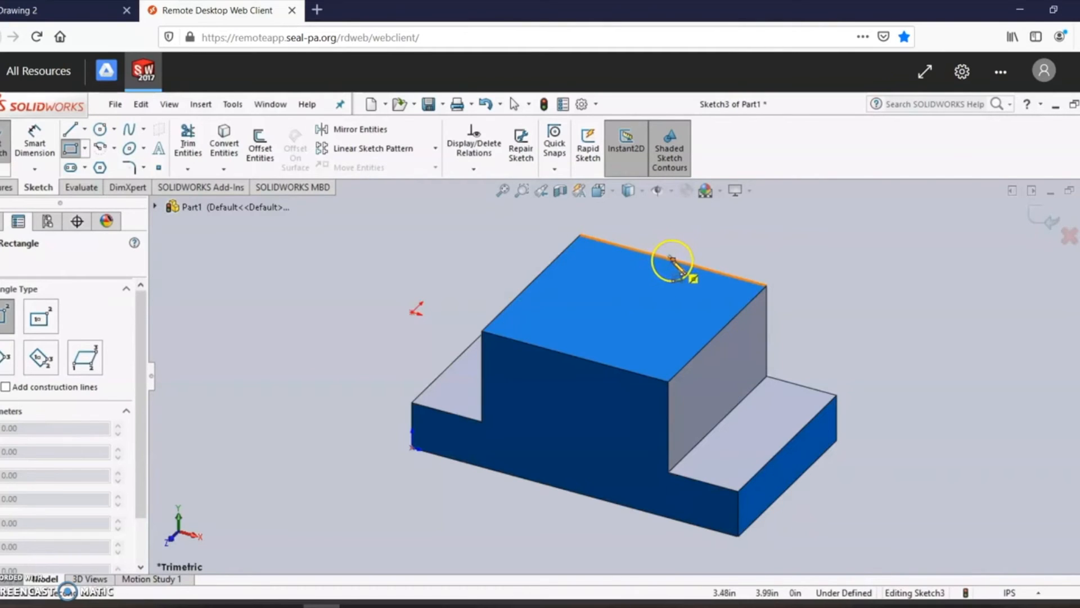
click(643, 254)
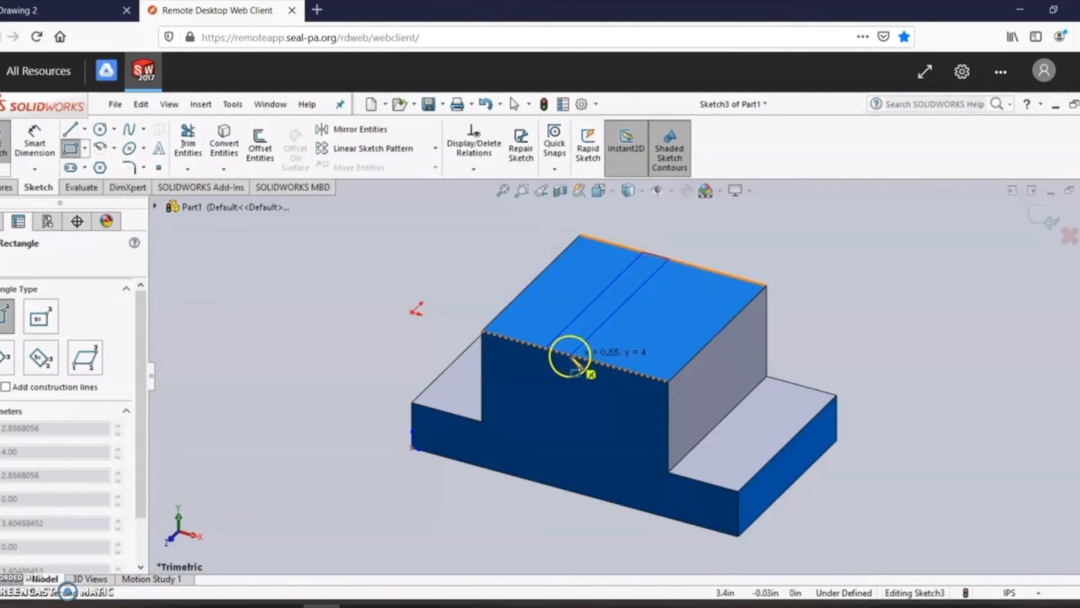
click(603, 363)
Dimension the width of the rectangle on the raised upper face to 2 in.
click(35, 138)
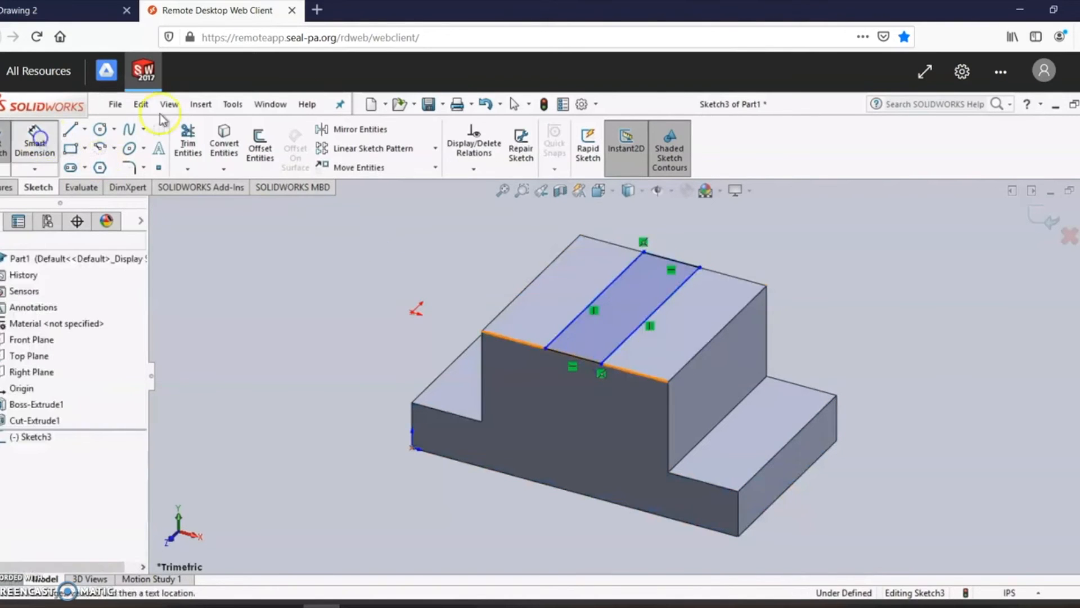
click(660, 255)
click(674, 249)
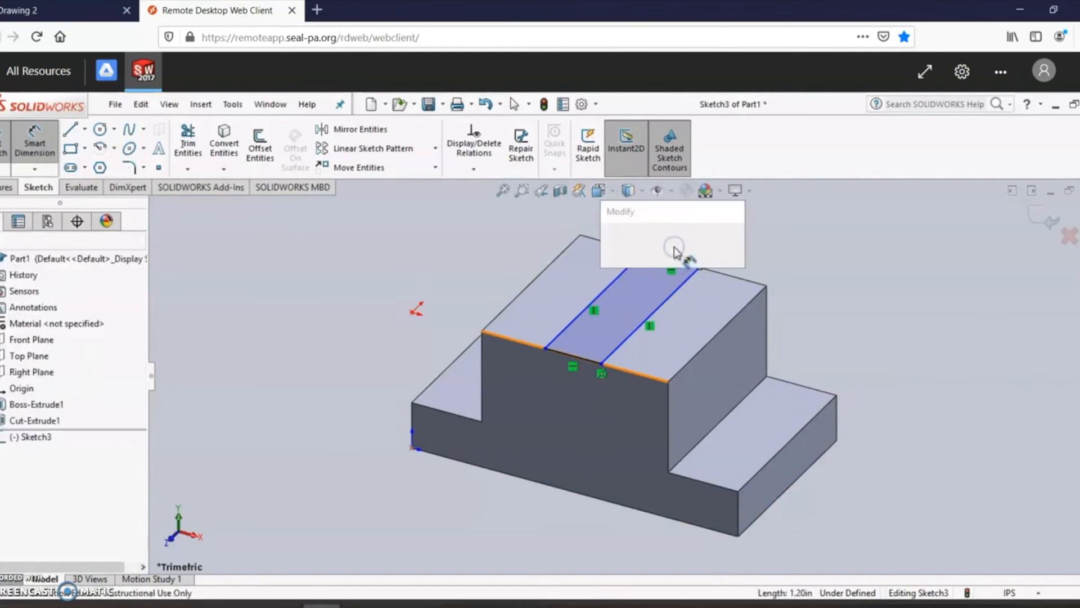
text(2)
key(Return)
Dimension the rectangle's long side nearest the origin 1 in from the parallel edge of the upper face.
click(623, 270)
click(559, 260)
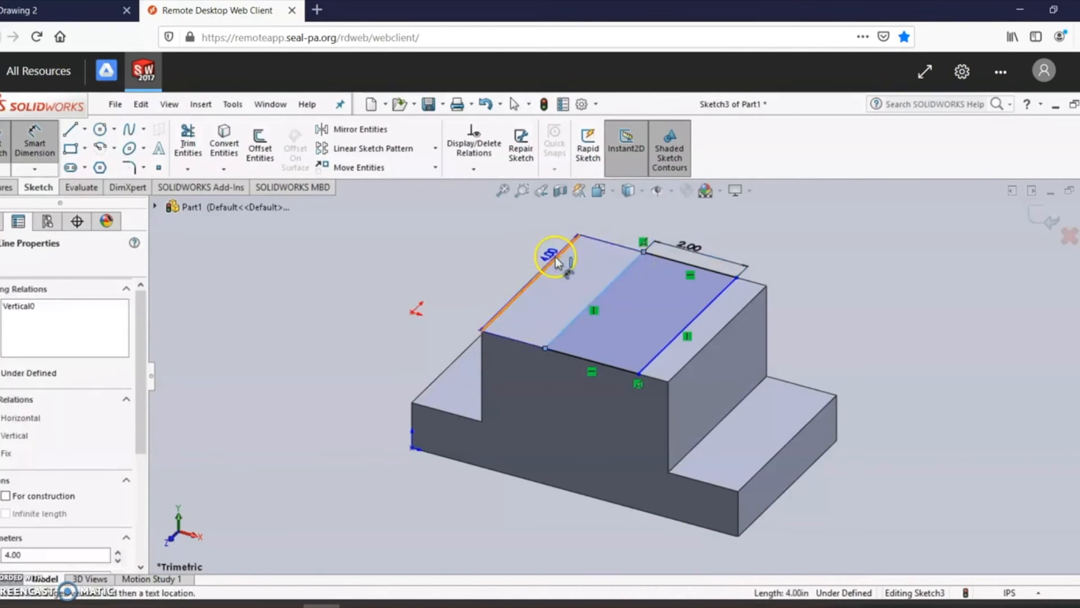
click(555, 249)
click(608, 227)
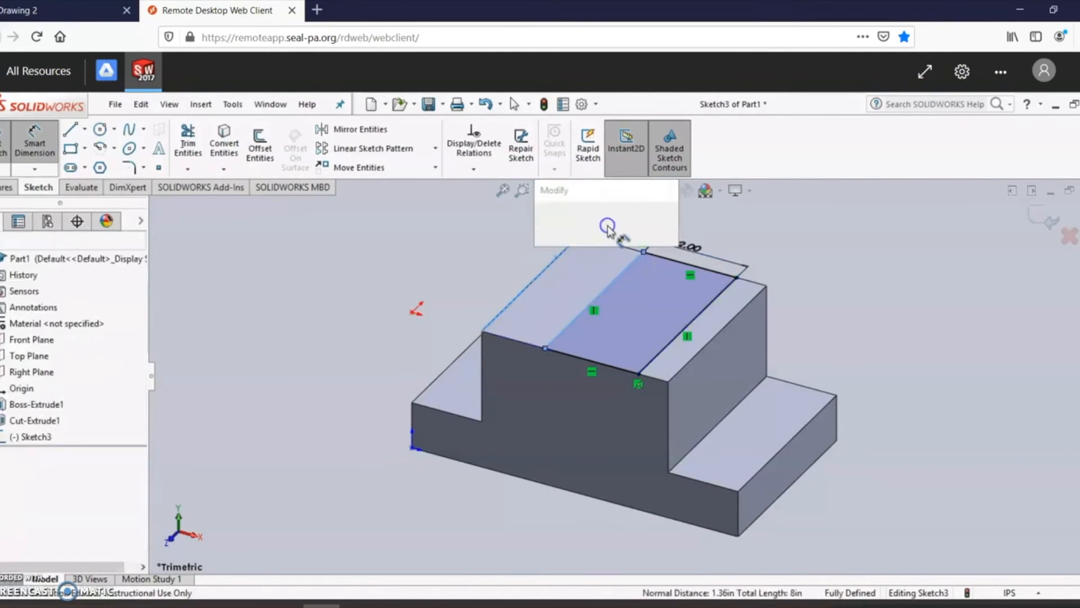
text(1)
key(Return)
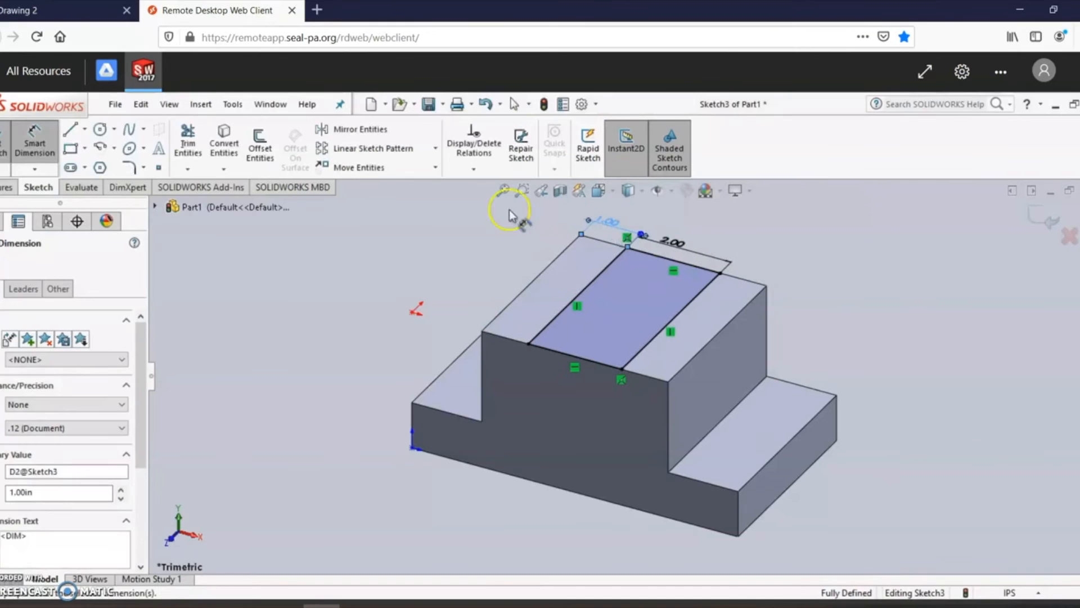
Cut-extrude the 2 in wide rectangle as a blind cut 0.5 in deep.
click(4, 188)
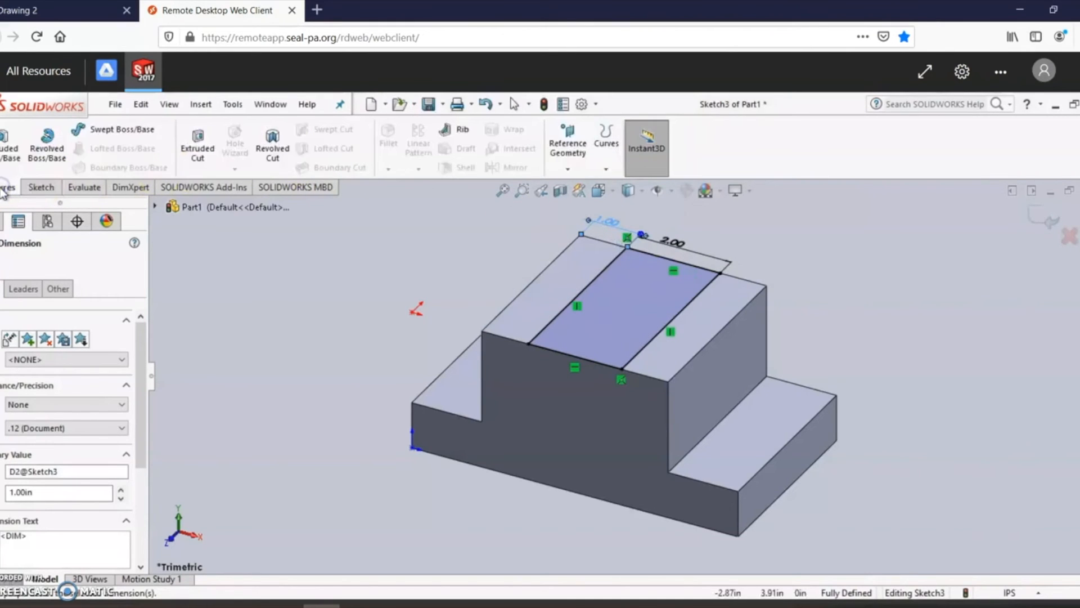
click(198, 149)
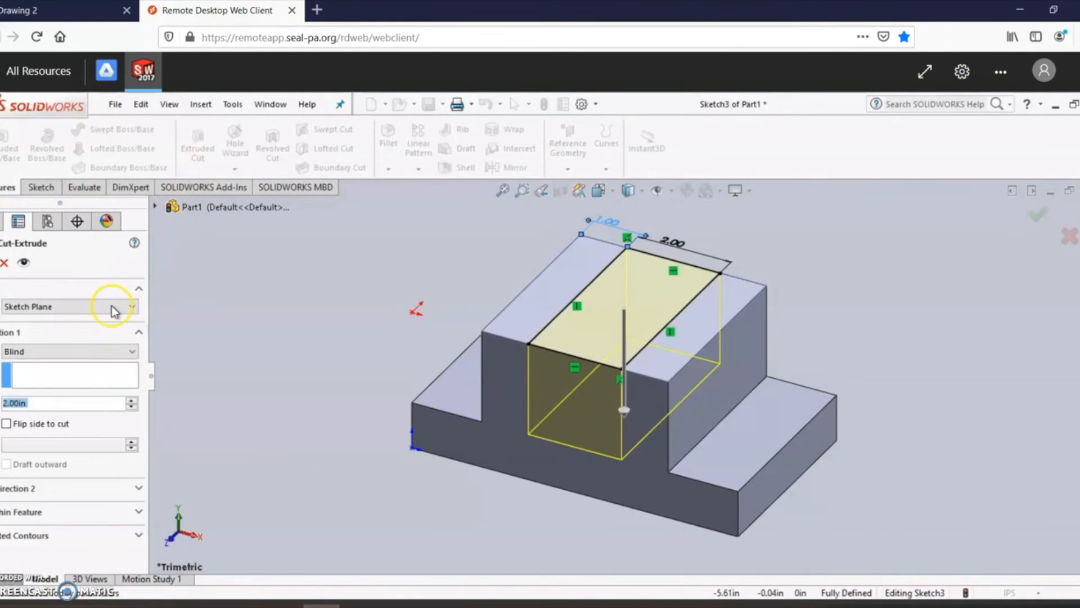
text(.5)
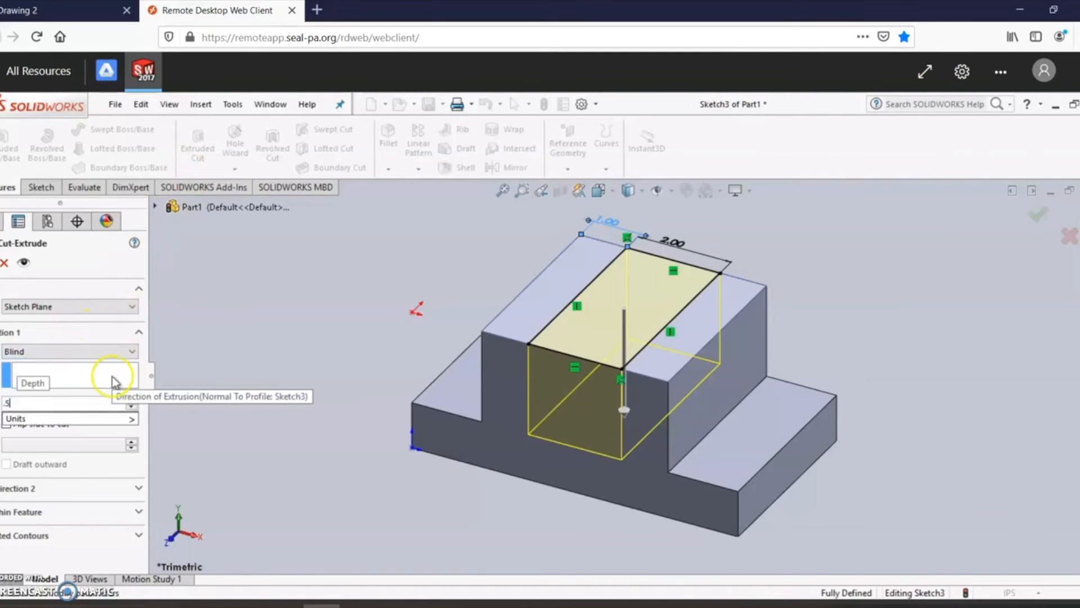
key(Return)
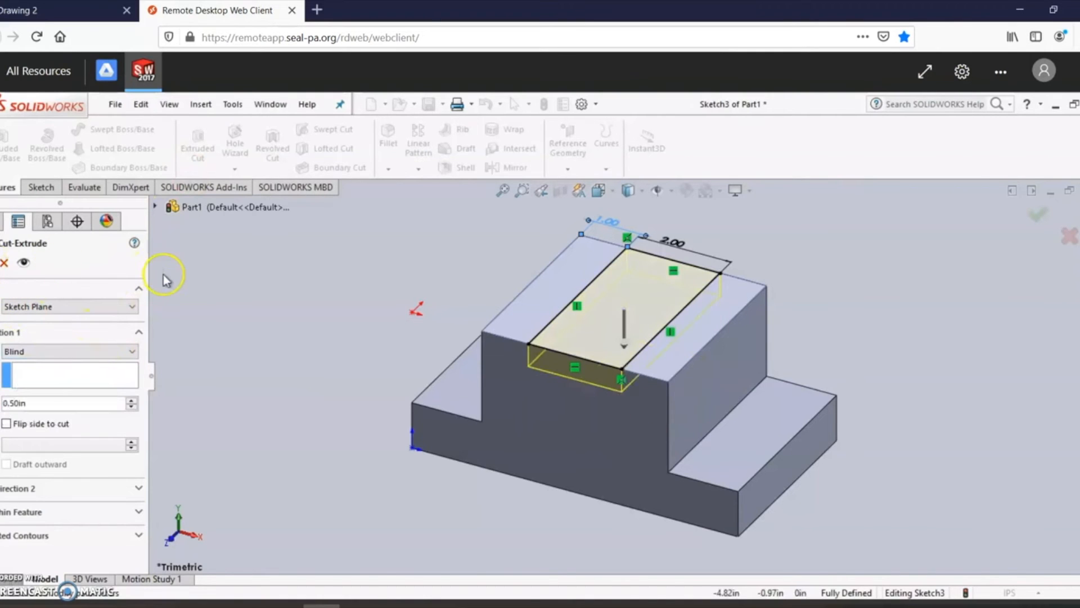
click(0, 263)
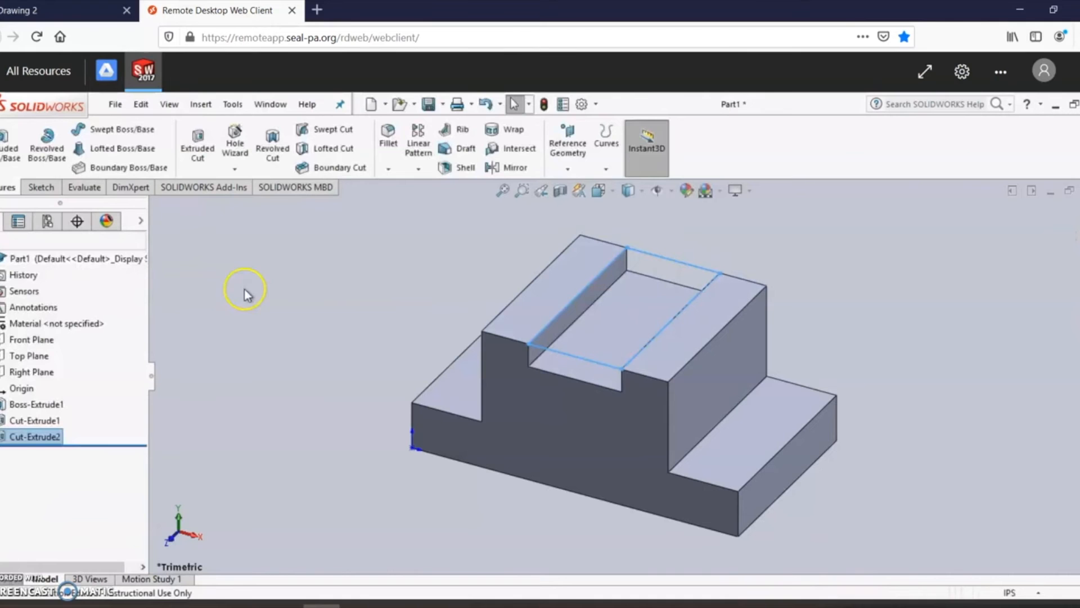
Sketch a corner rectangle about 1.66 in wide across both upper rails, spanning between their outer edges.
click(45, 188)
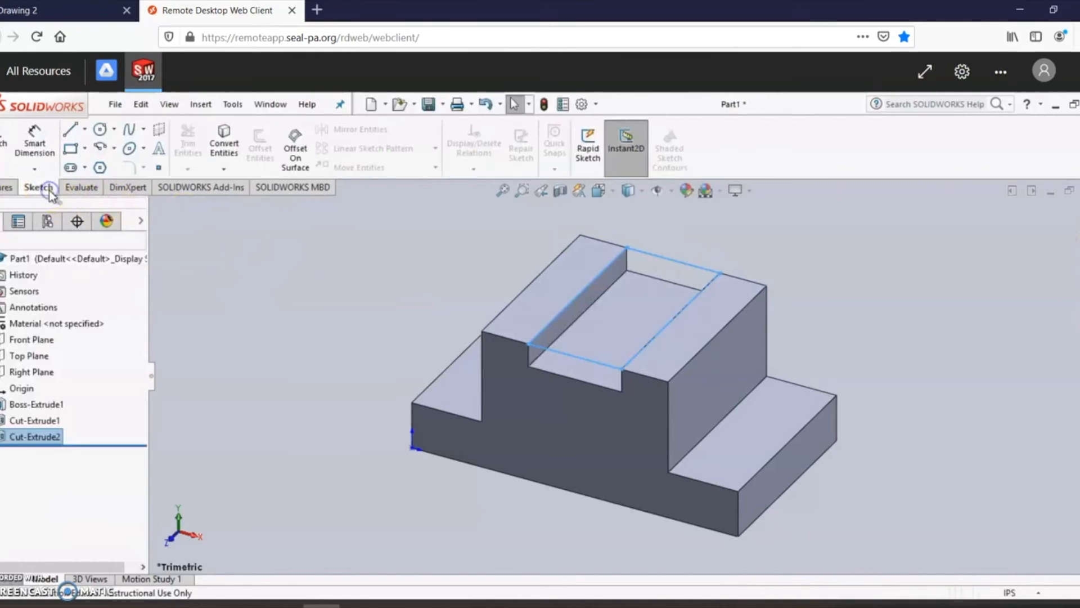
click(69, 151)
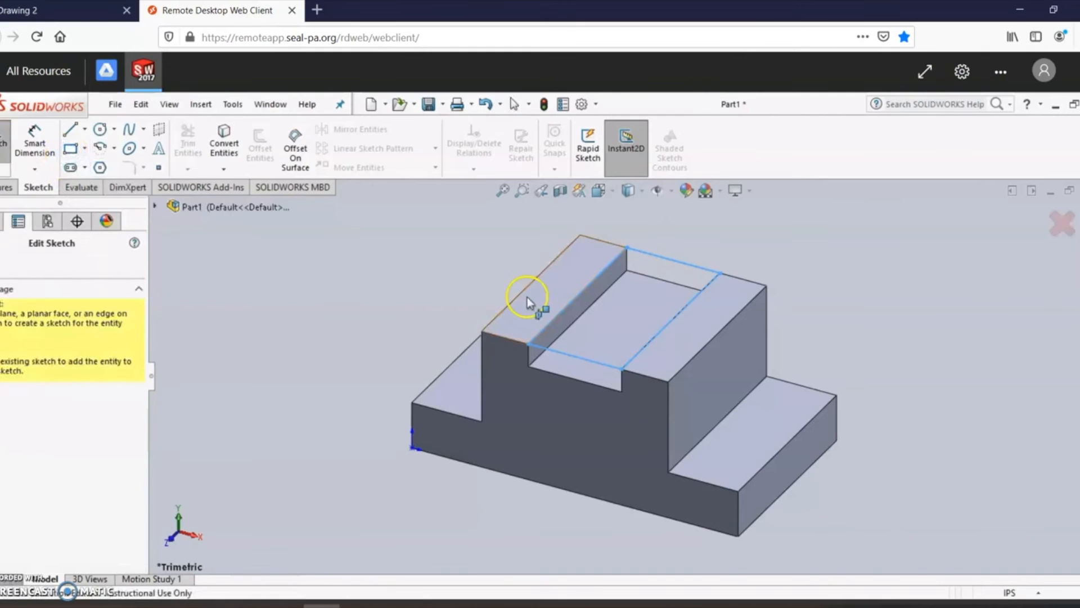
click(687, 344)
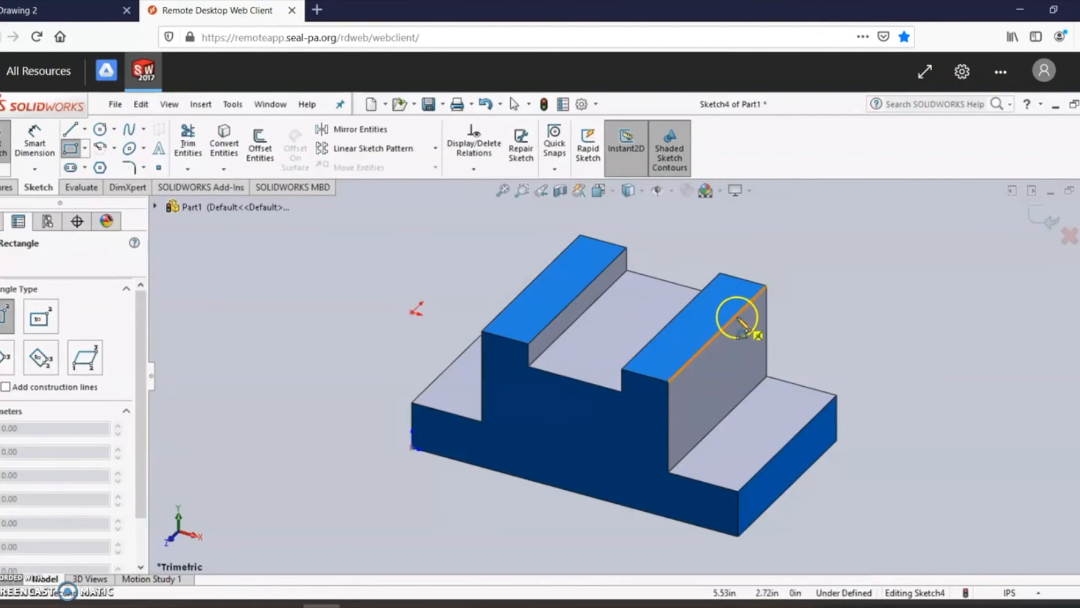
drag(717, 324, 508, 307)
Dimension the short side of the rectangle across the rails to 2 in.
click(35, 152)
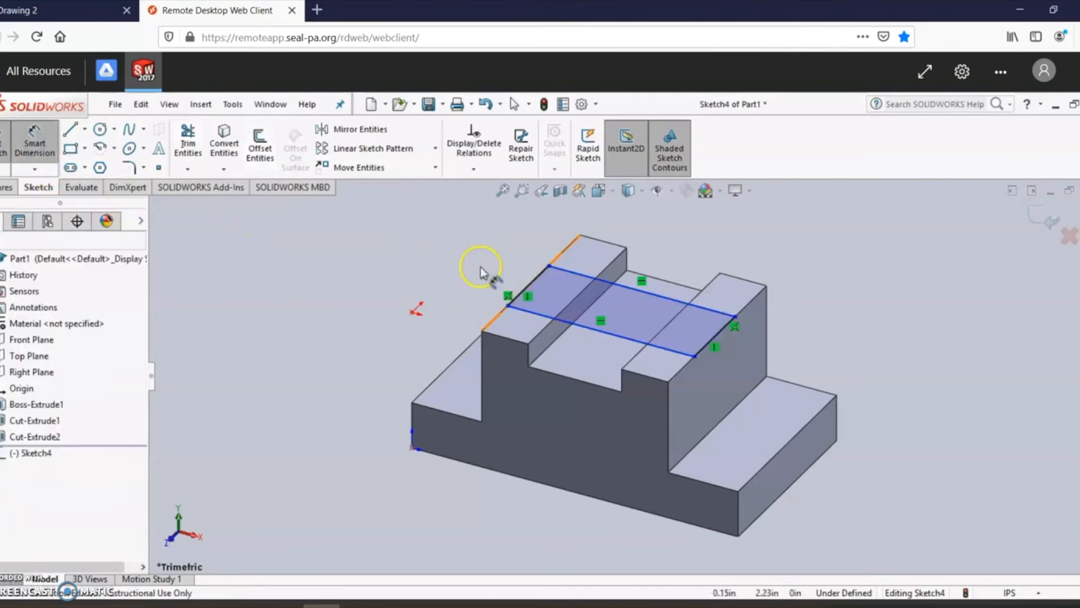
click(527, 290)
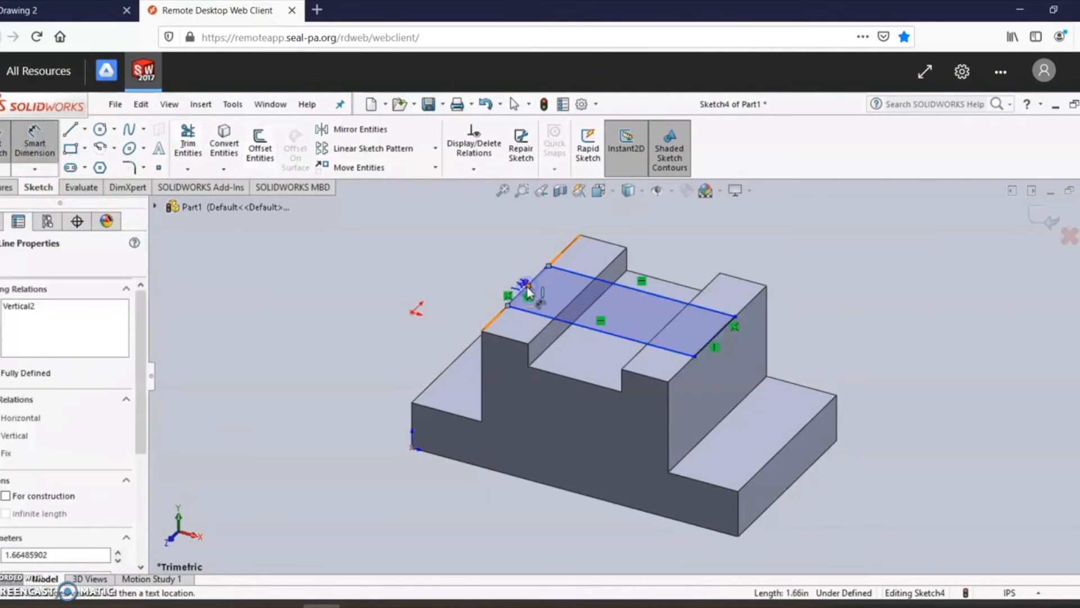
click(498, 276)
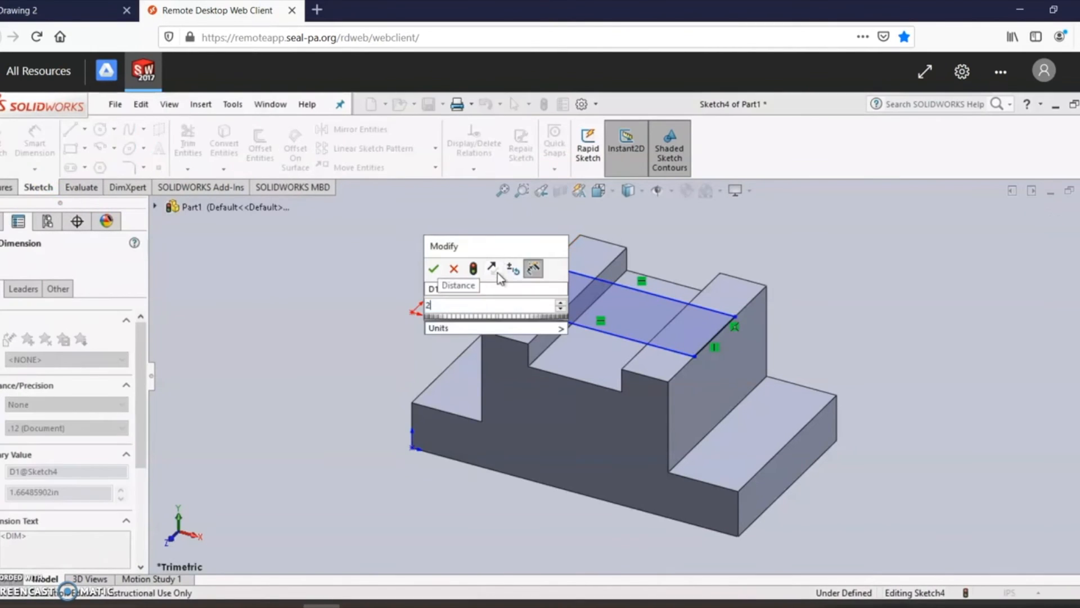
key(Return)
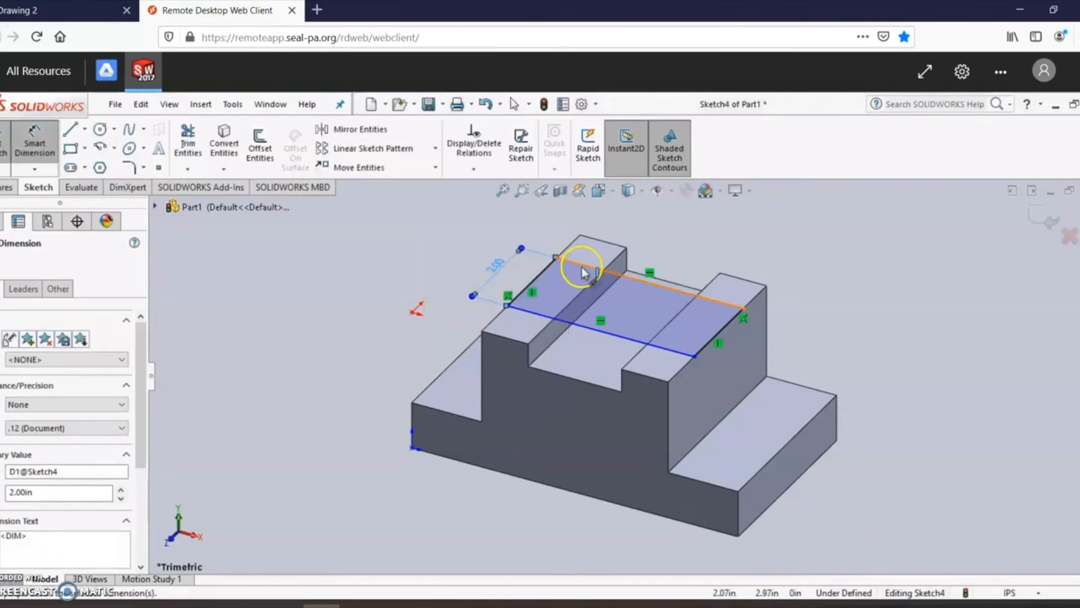
Dimension the rectangle's rear long side 1 in from the back edge of the upper face.
click(582, 265)
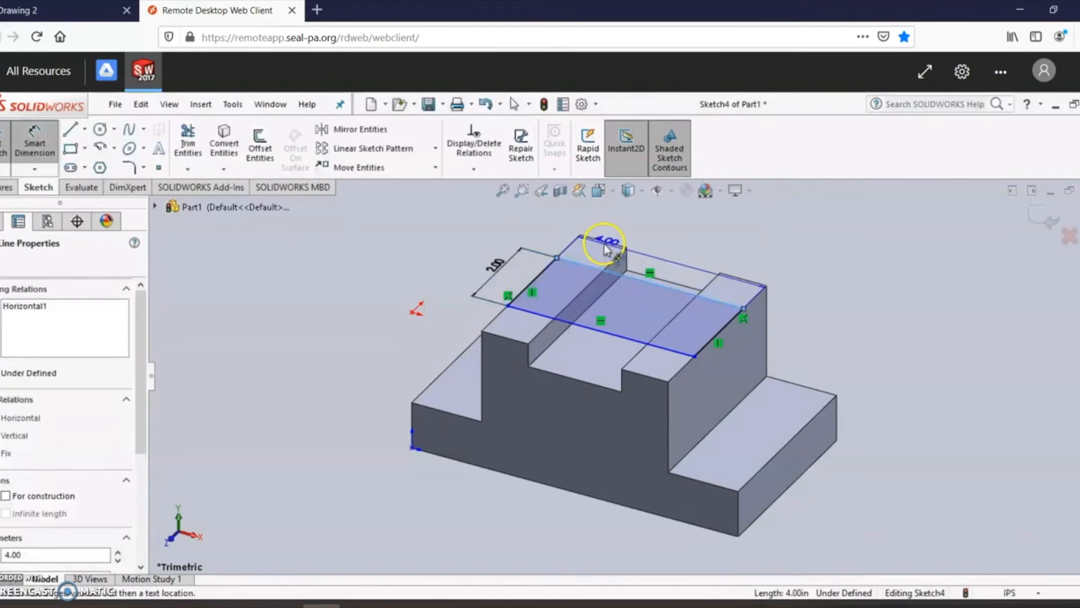
click(606, 247)
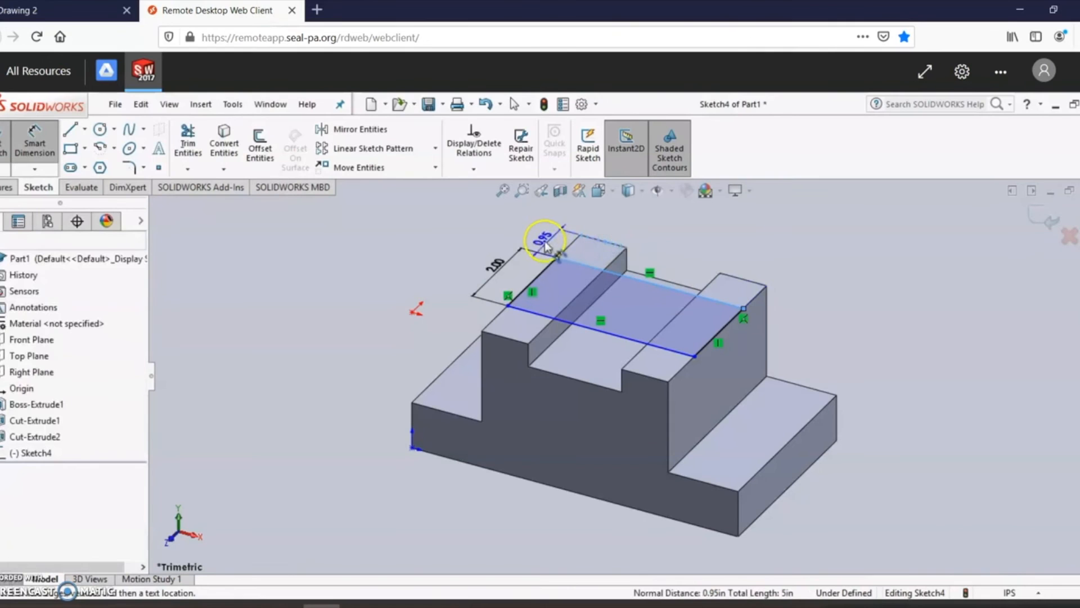
click(539, 241)
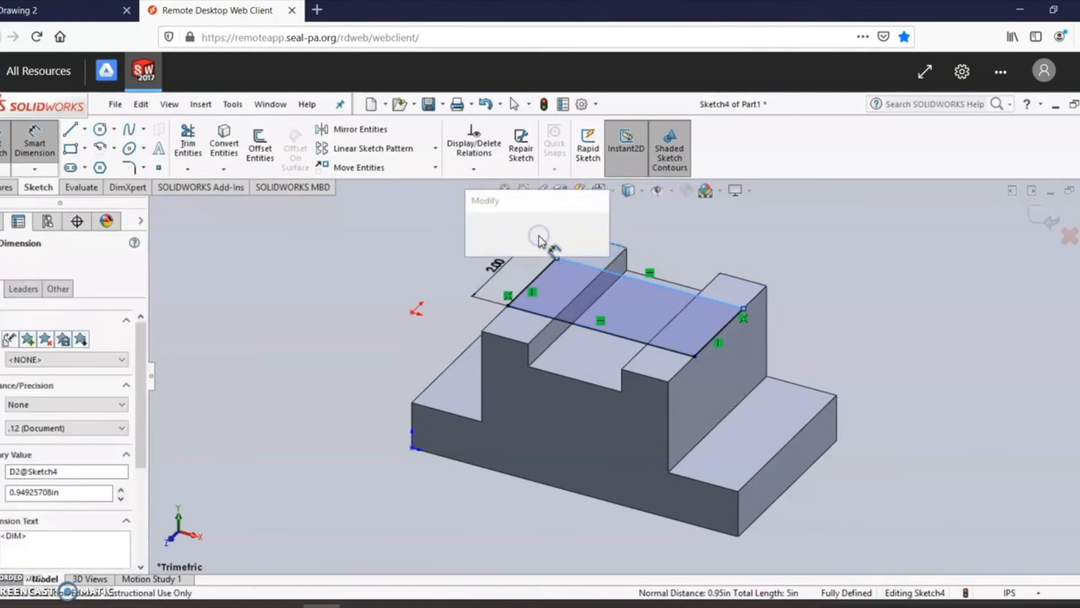
text(1)
key(Return)
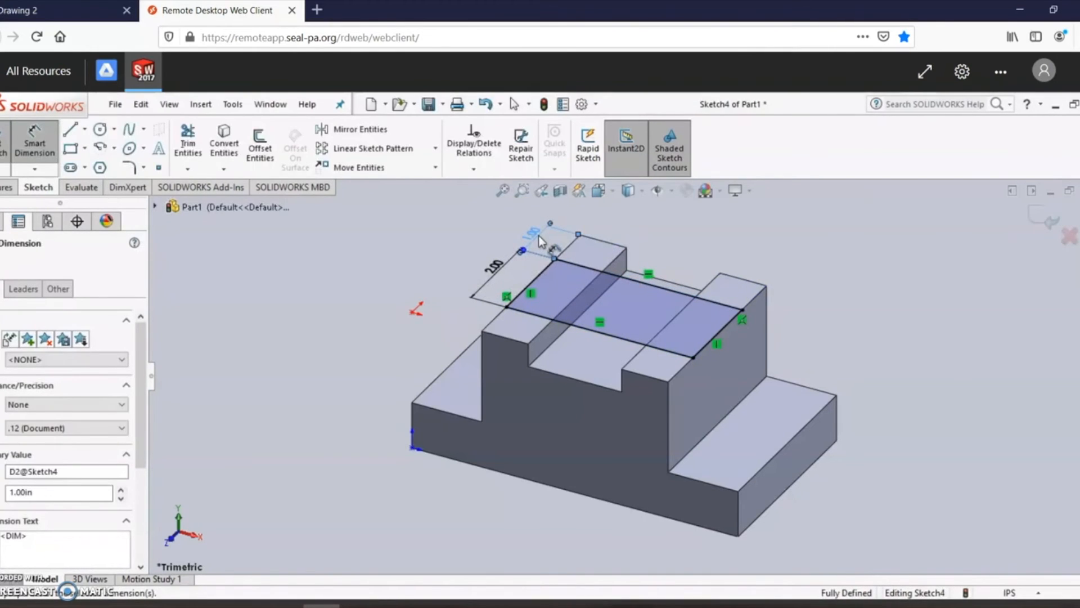
Cut-extrude the crosswise rectangle as a blind cut 0.75 in deep through both rails.
click(3, 189)
click(187, 148)
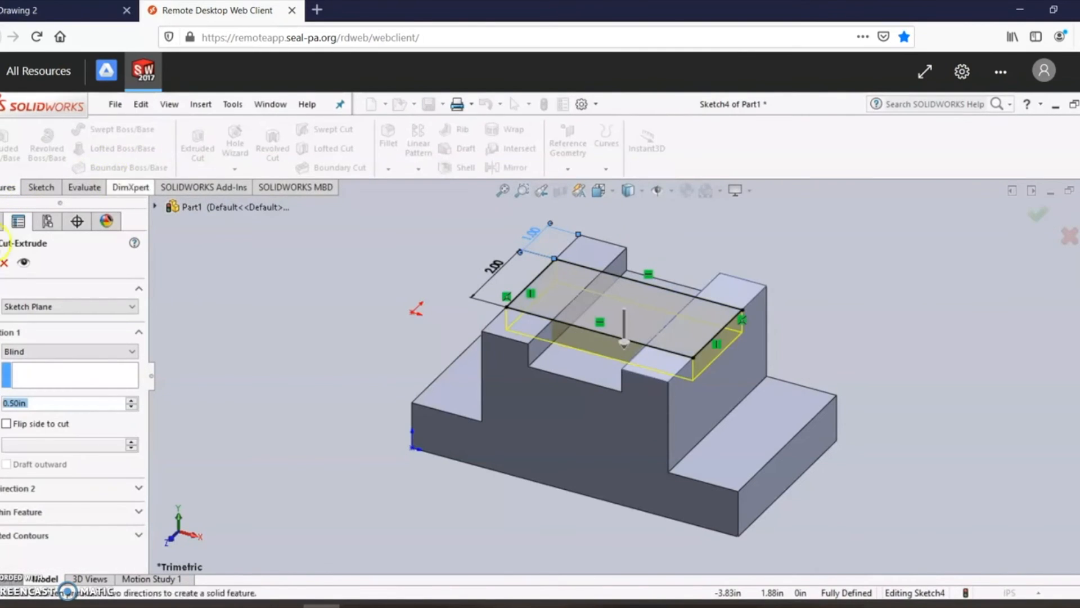
text(.75)
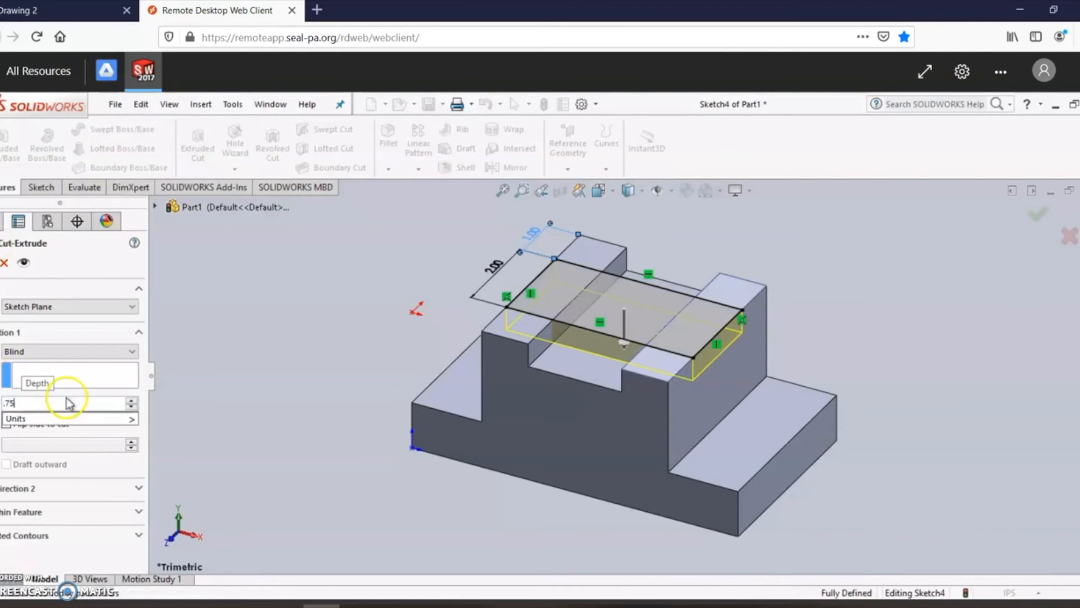
key(Return)
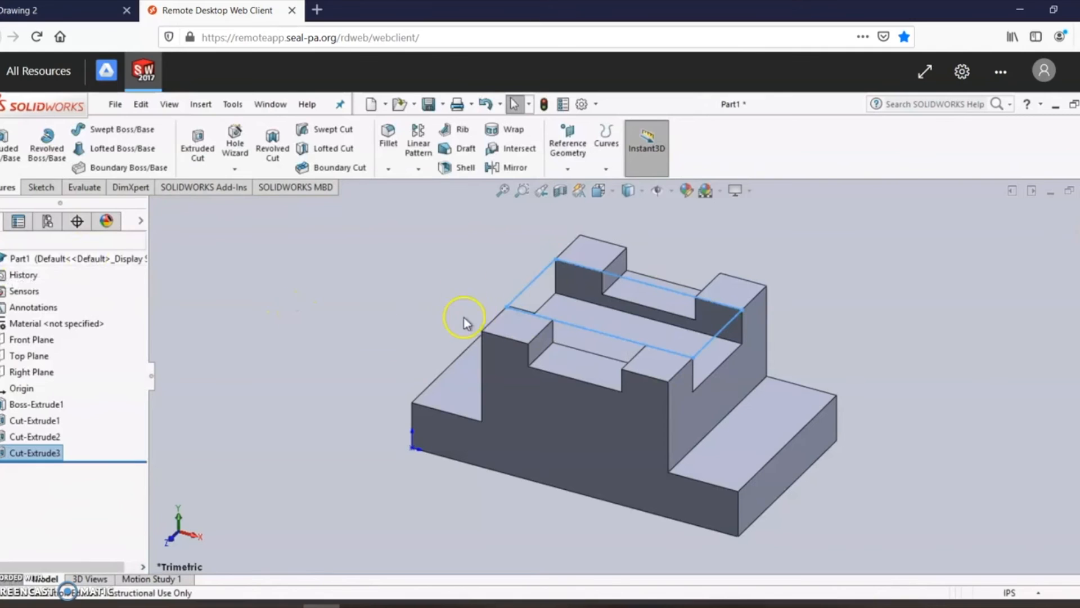
click(355, 284)
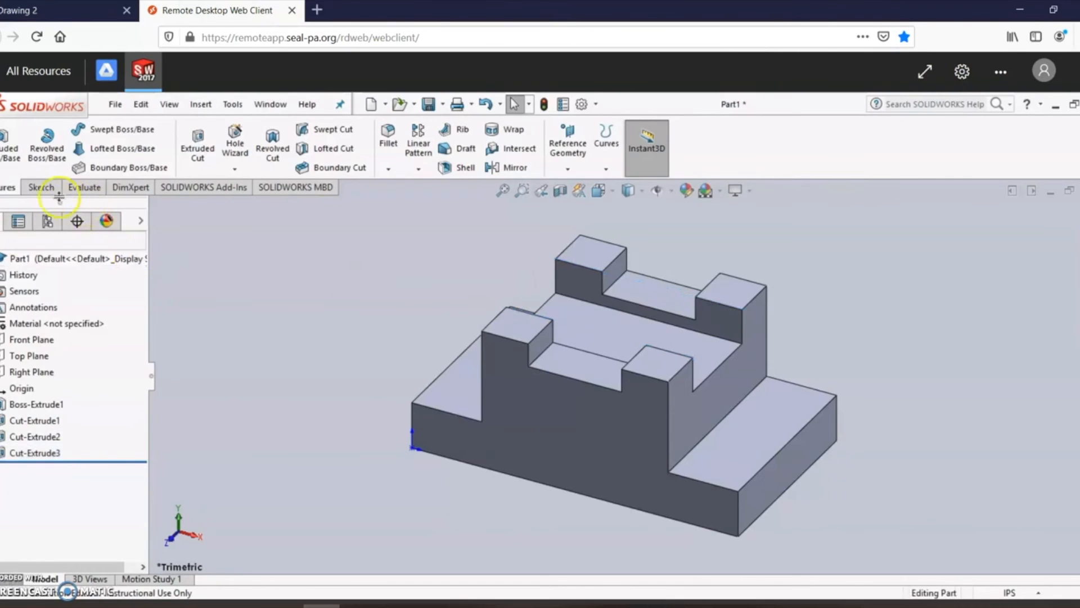
Sketch a circle about 1.34 in in diameter on the front face, below the crosswise slot.
click(40, 188)
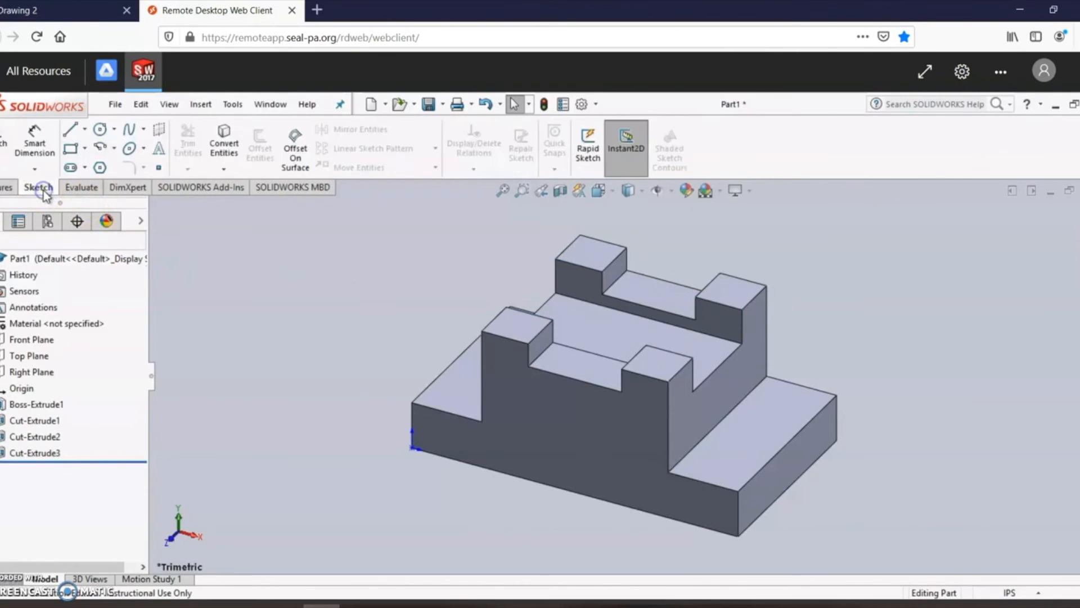
click(100, 132)
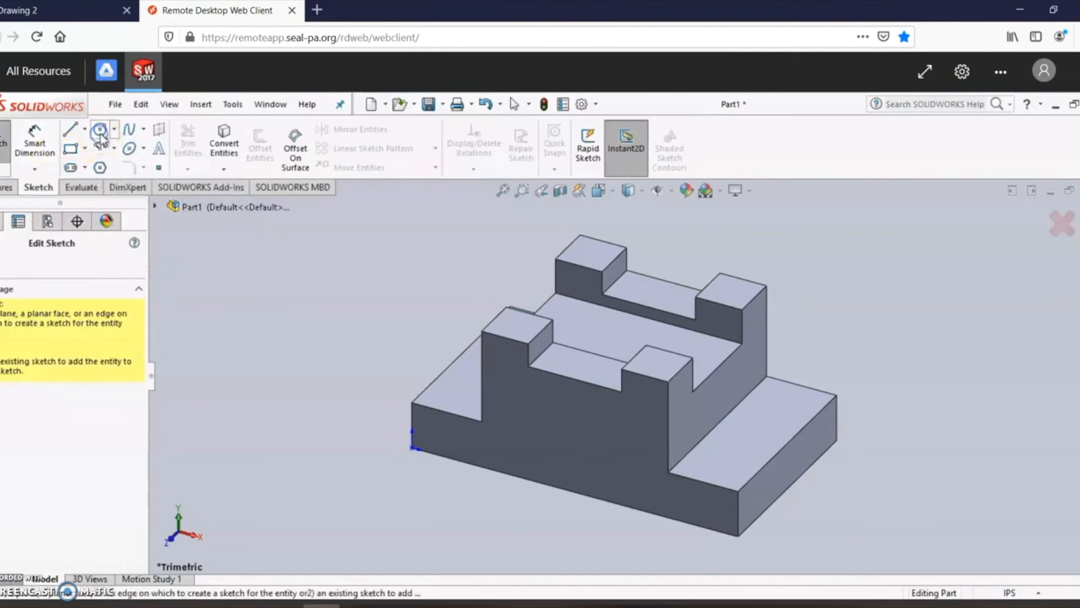
click(588, 431)
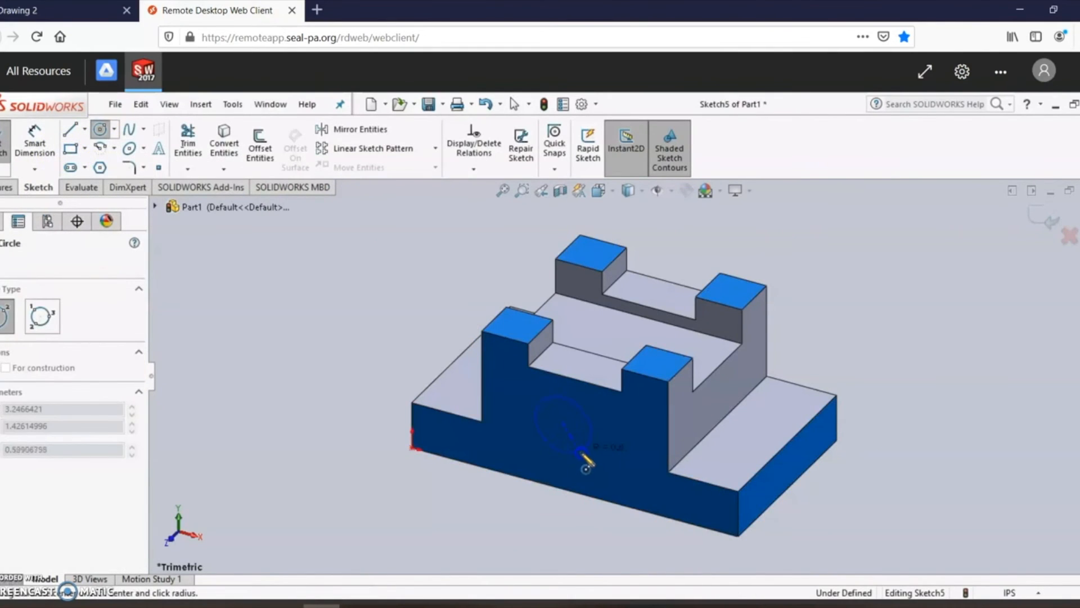
click(586, 450)
Dimension the circle's diameter to 1 in.
click(31, 168)
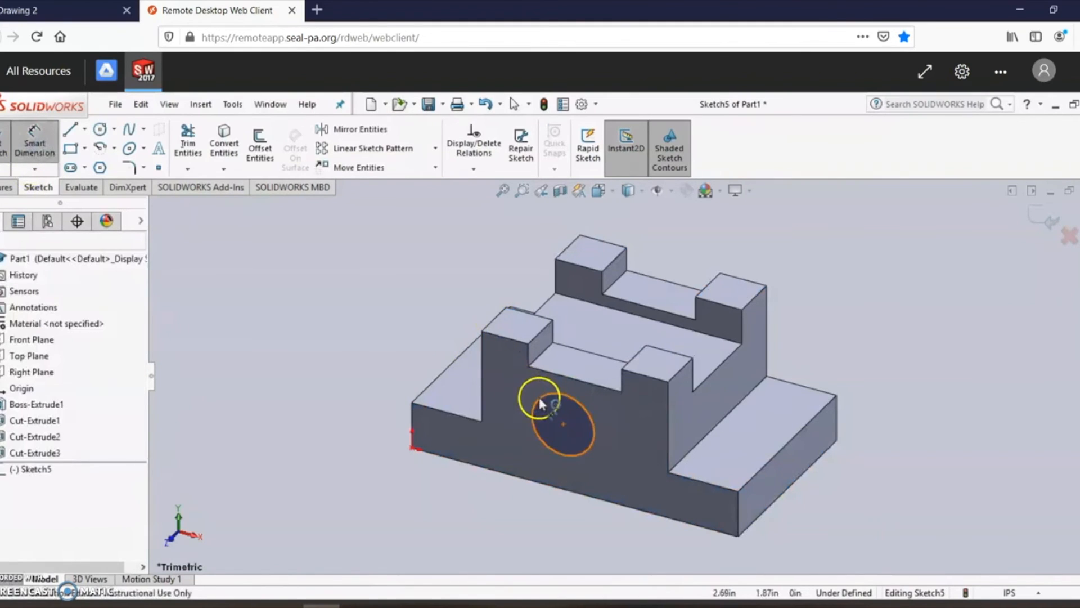
click(538, 394)
click(358, 304)
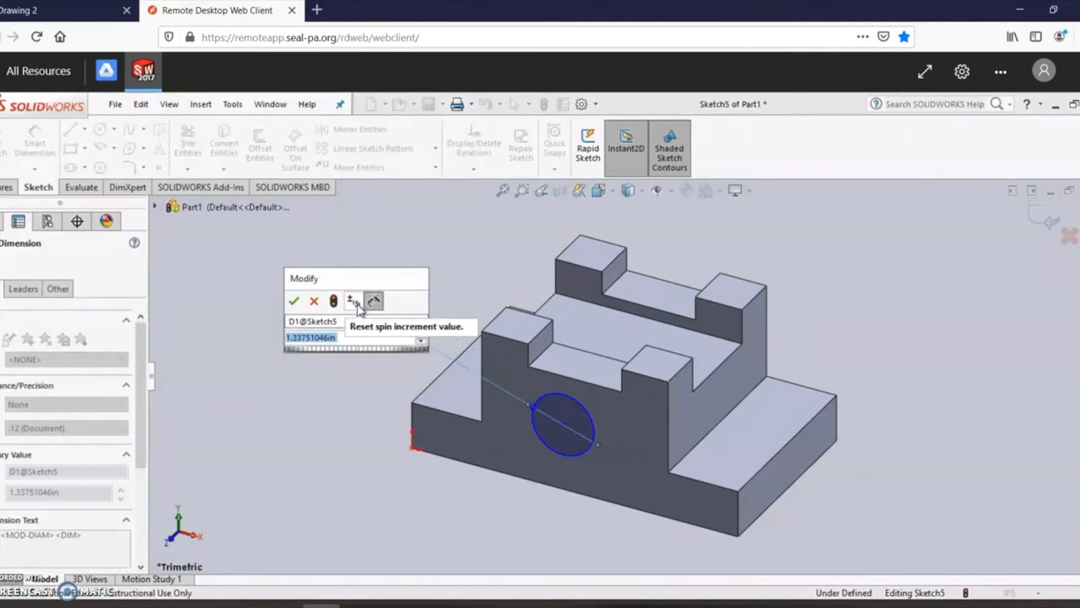
text(1)
key(Return)
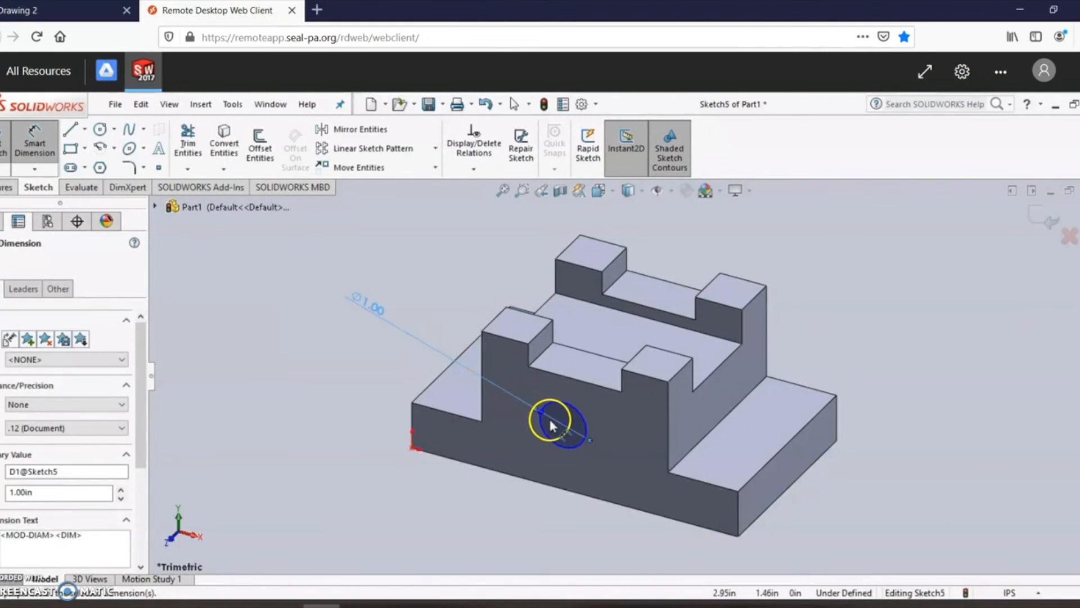
Dimension the circle's center 1 in above the bottom edge of the front face.
click(564, 427)
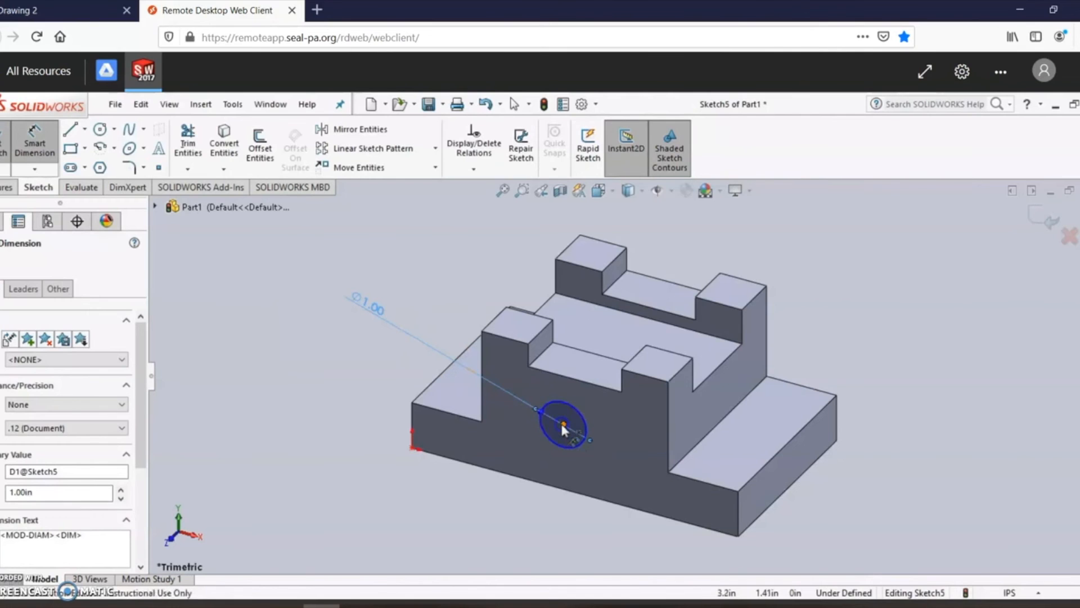
click(551, 488)
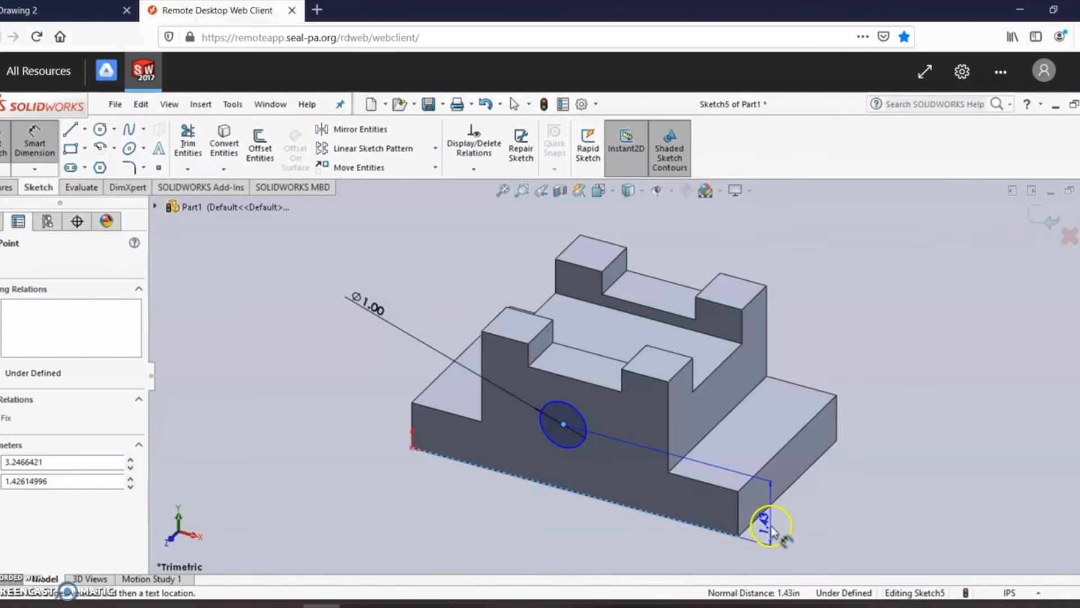
click(771, 528)
text(1)
key(Return)
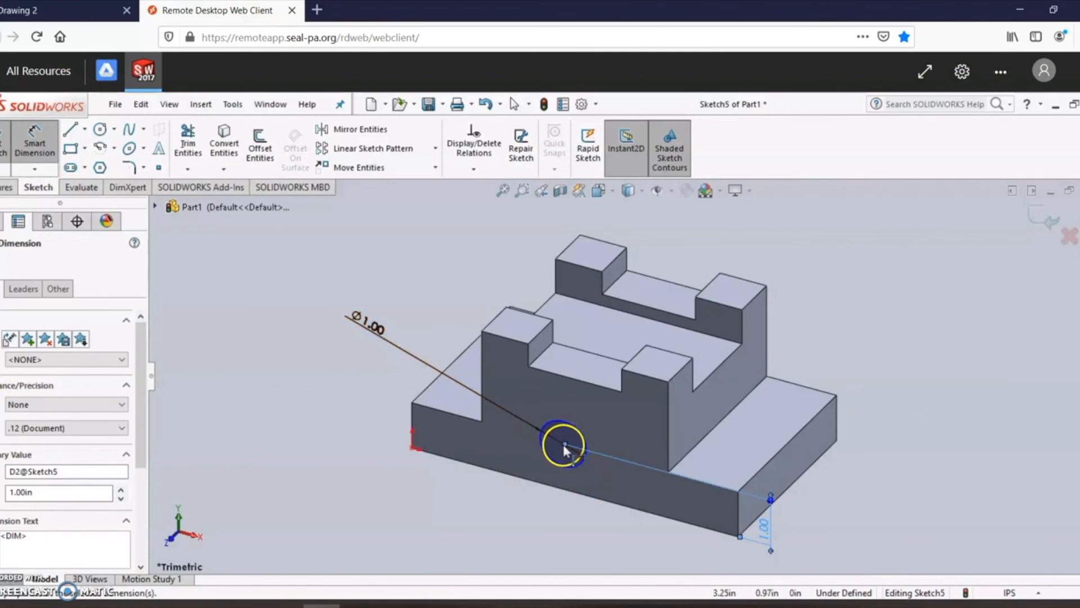
Dimension the circle's center 3.5 in from the left vertical edge of the front face.
click(415, 422)
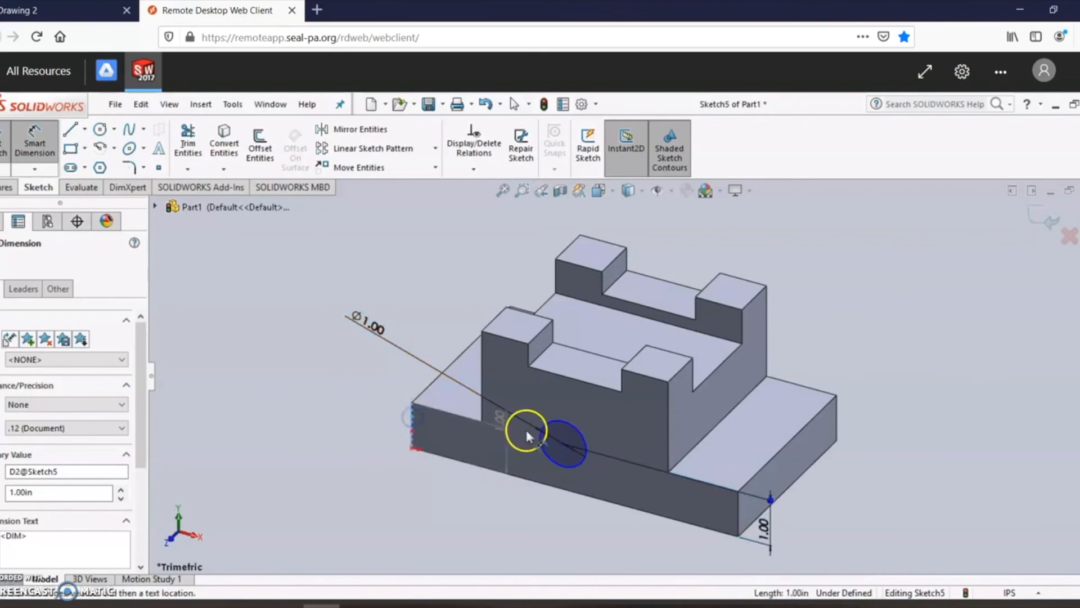
click(563, 446)
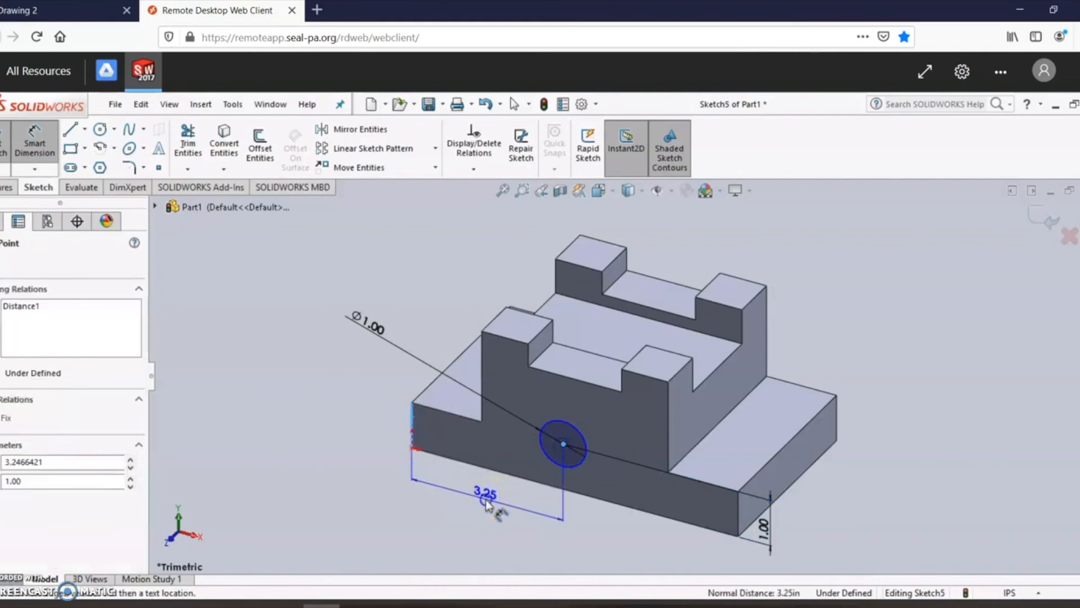
click(487, 502)
text(3.5)
key(Return)
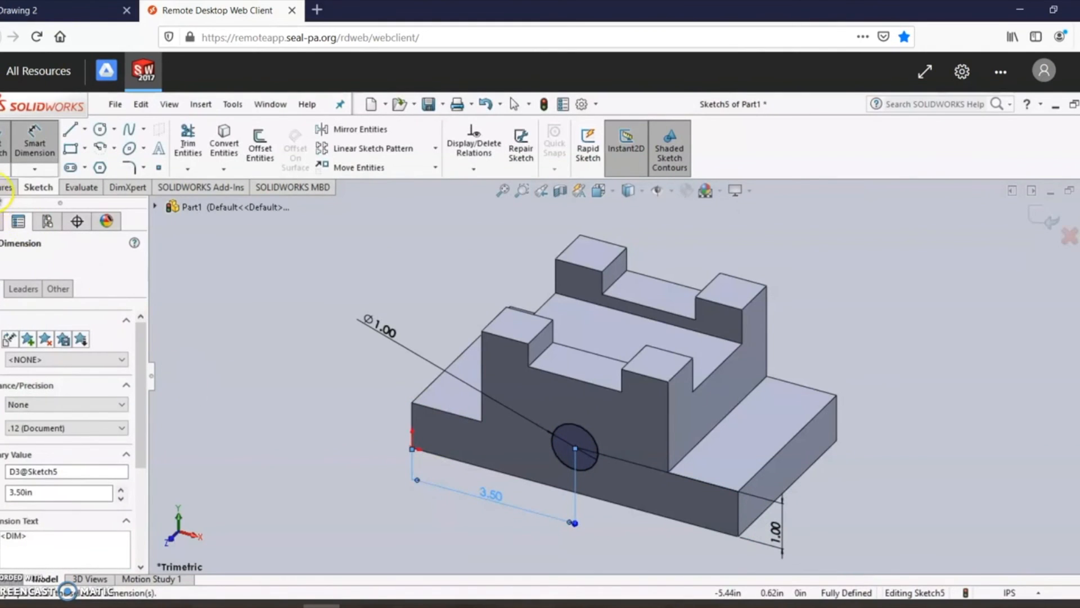
Cut-extrude the circle with the Through All end condition to make a hole through the block, and clear the selection.
click(6, 187)
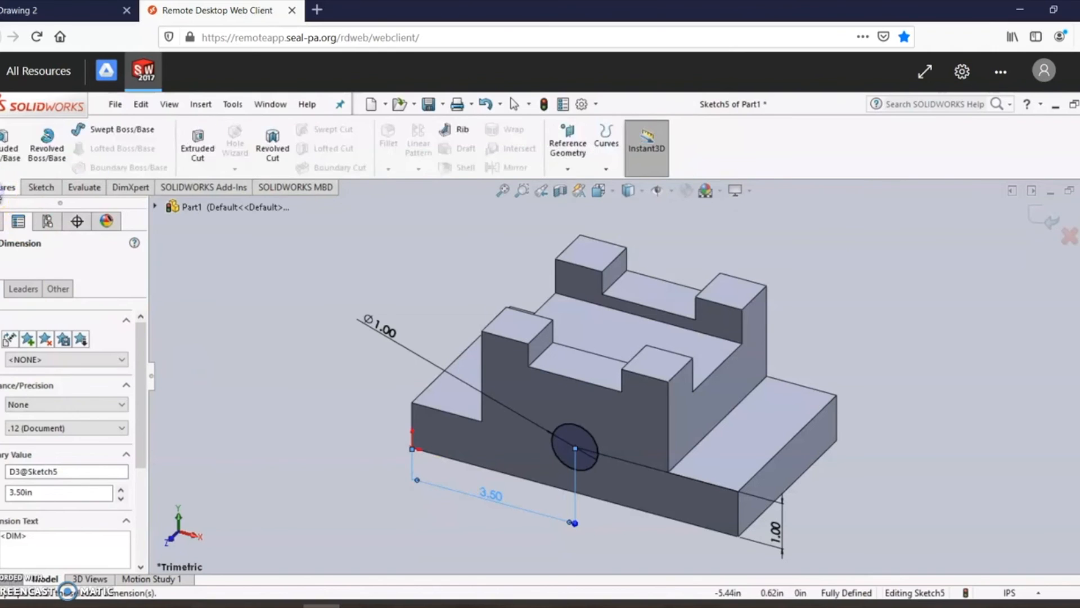
click(194, 140)
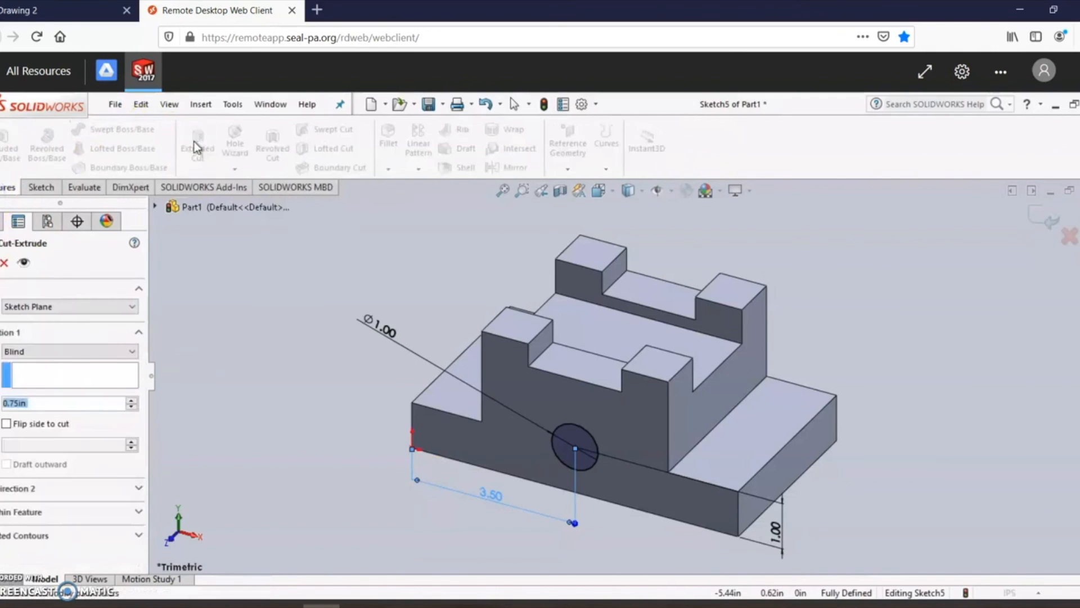
click(36, 351)
click(36, 374)
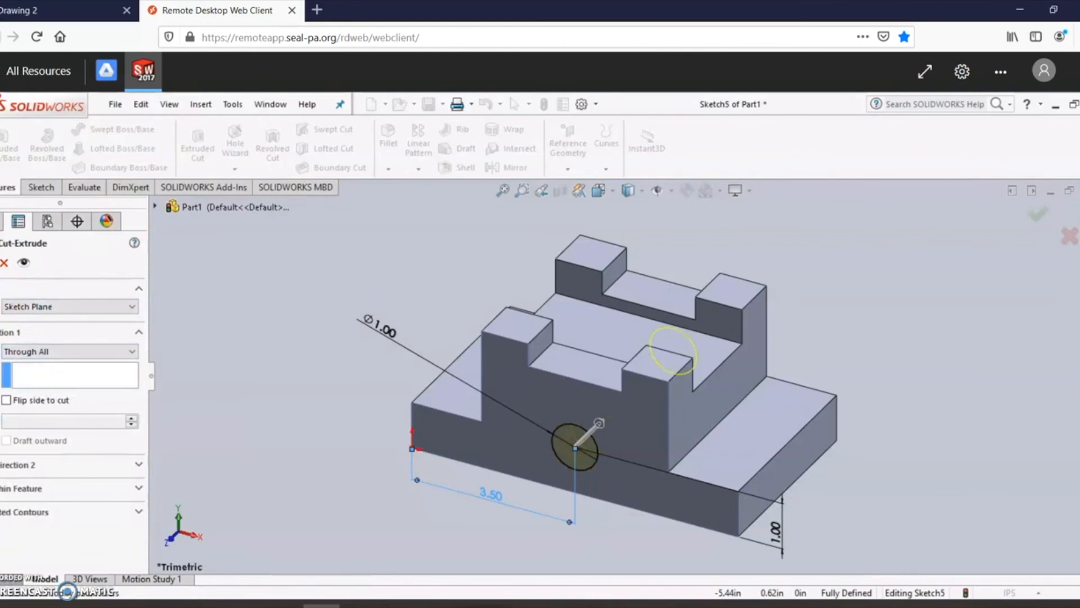
key(Return)
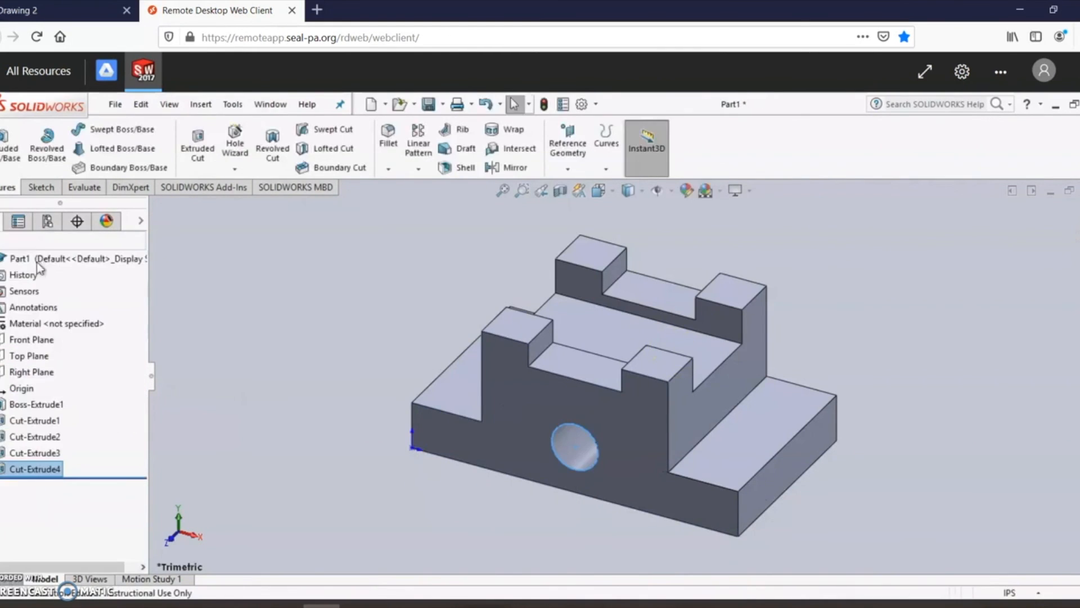
click(271, 327)
key(ctrl+1)
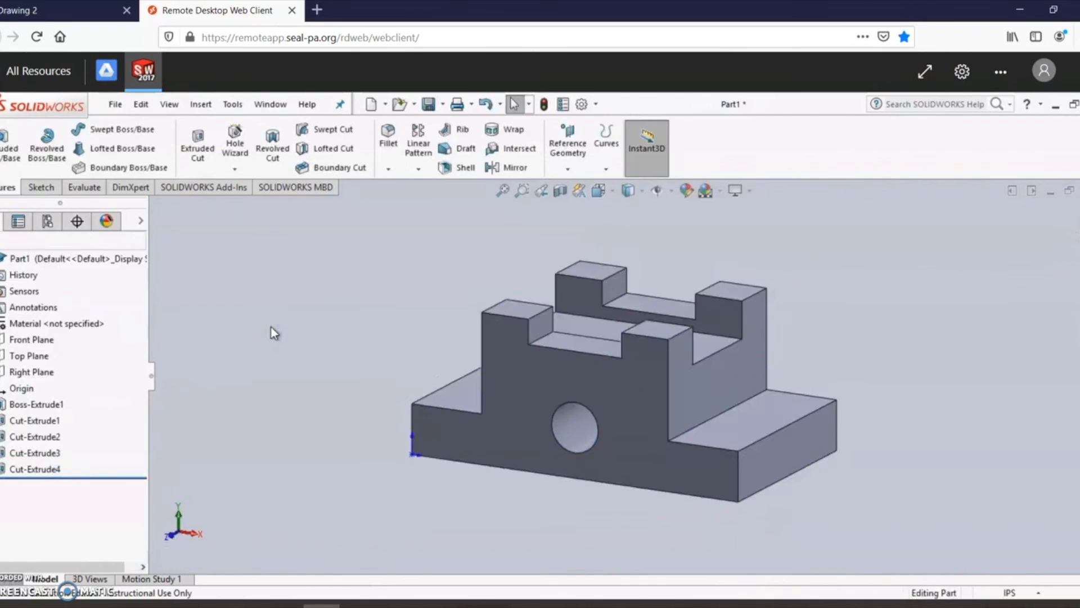
key(ctrl+2)
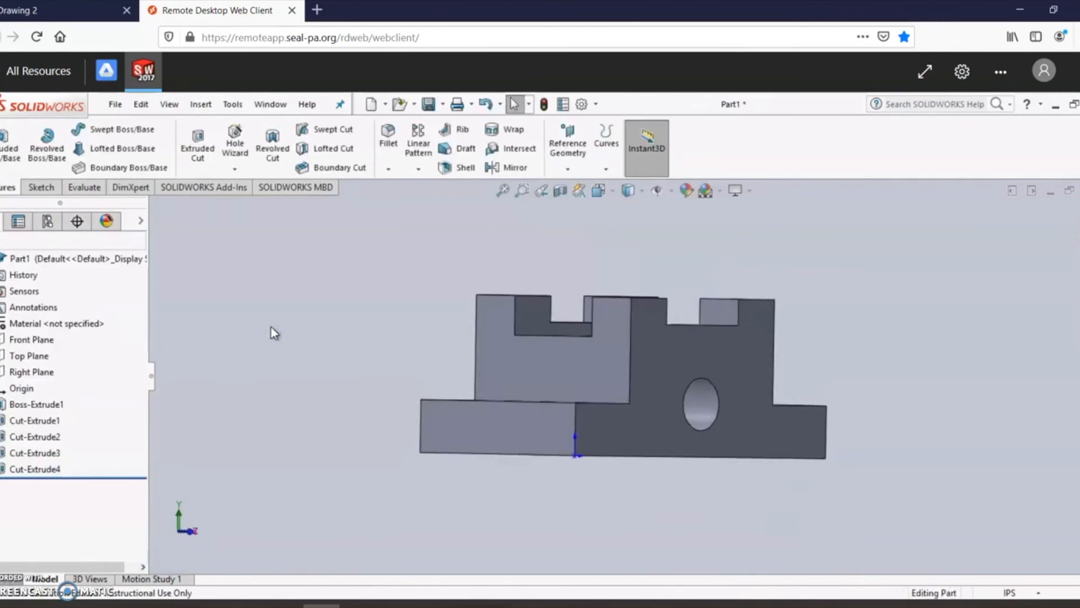
key(ctrl+1)
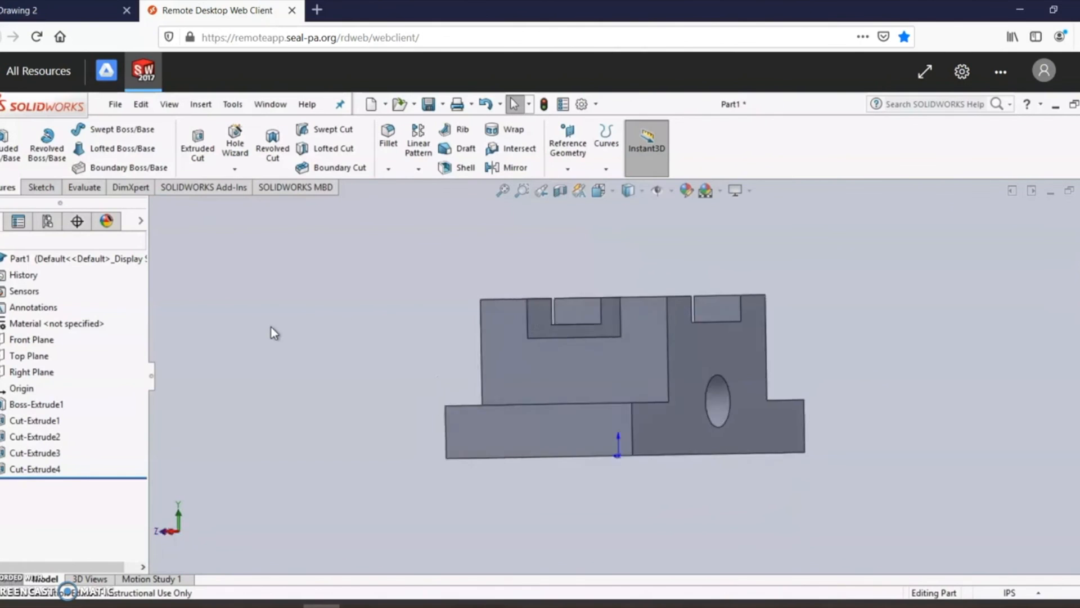
key(ctrl+5)
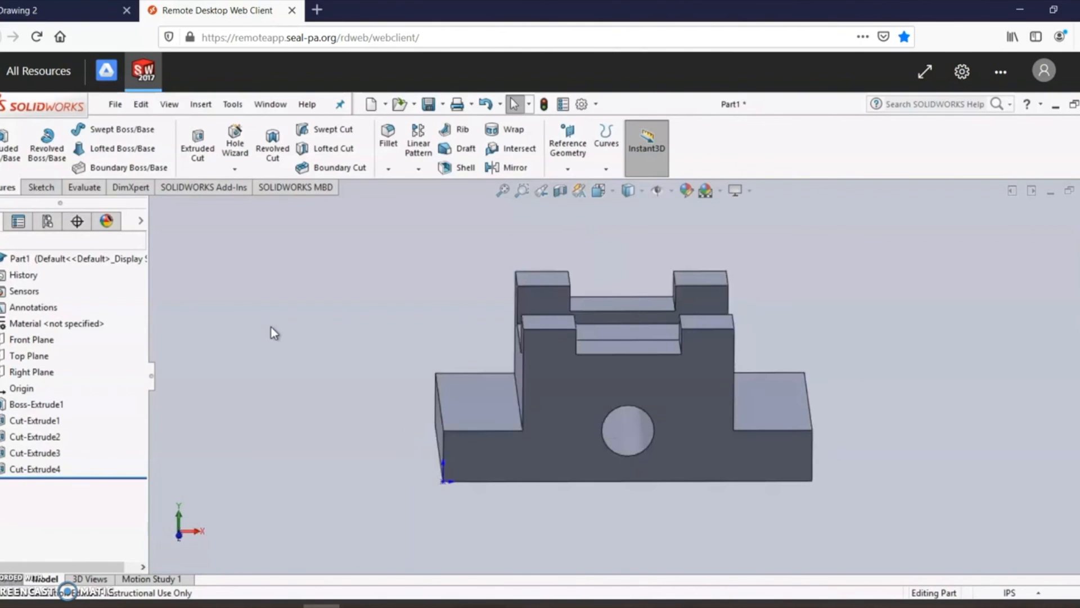
Start saving the part under Save As and open My GDrive's Classroom folder "8th Gr Tech Ed MP3 Per 4 (UA12)" as the destination.
click(113, 107)
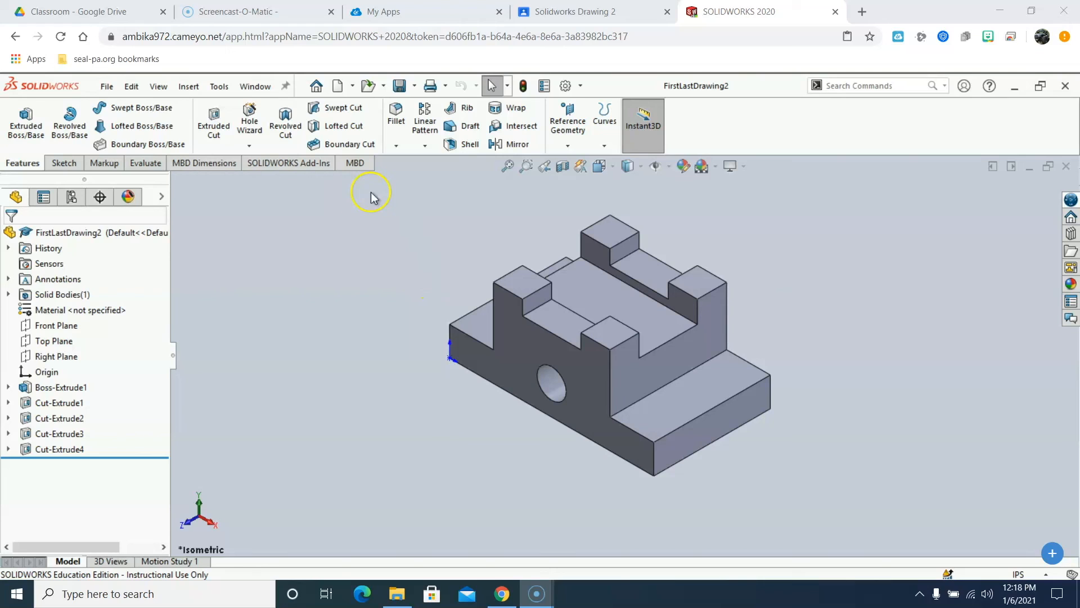
click(132, 86)
mouse_move(107, 86)
click(134, 257)
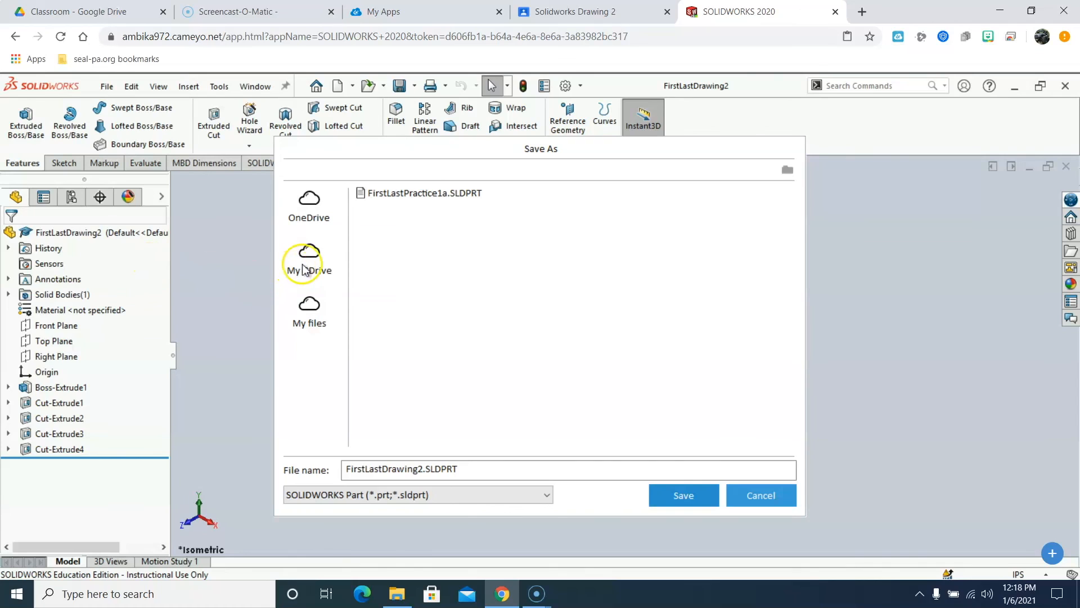
click(308, 267)
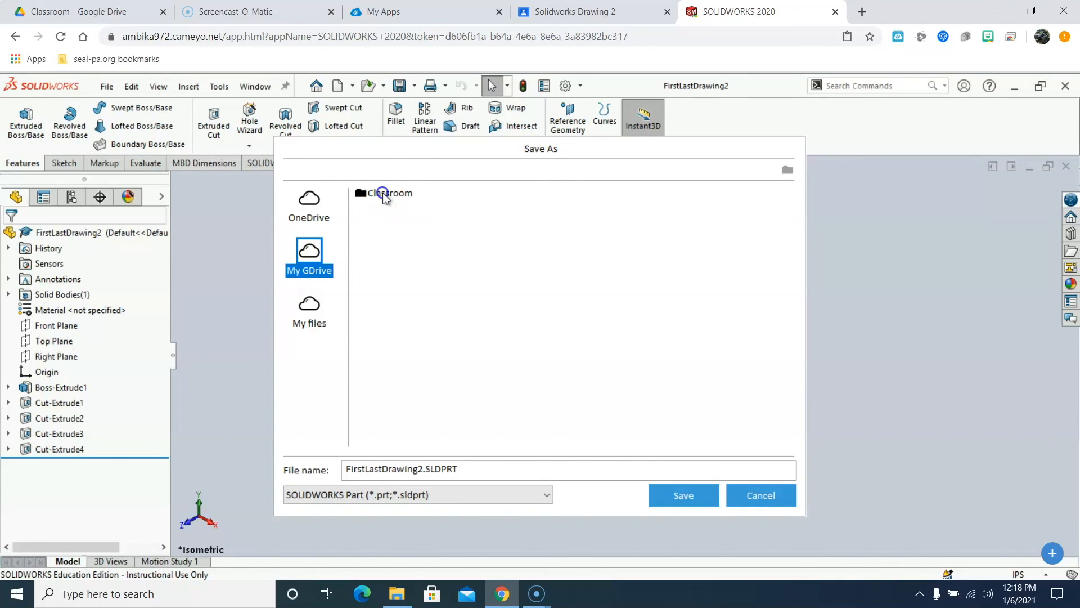
double_click(383, 194)
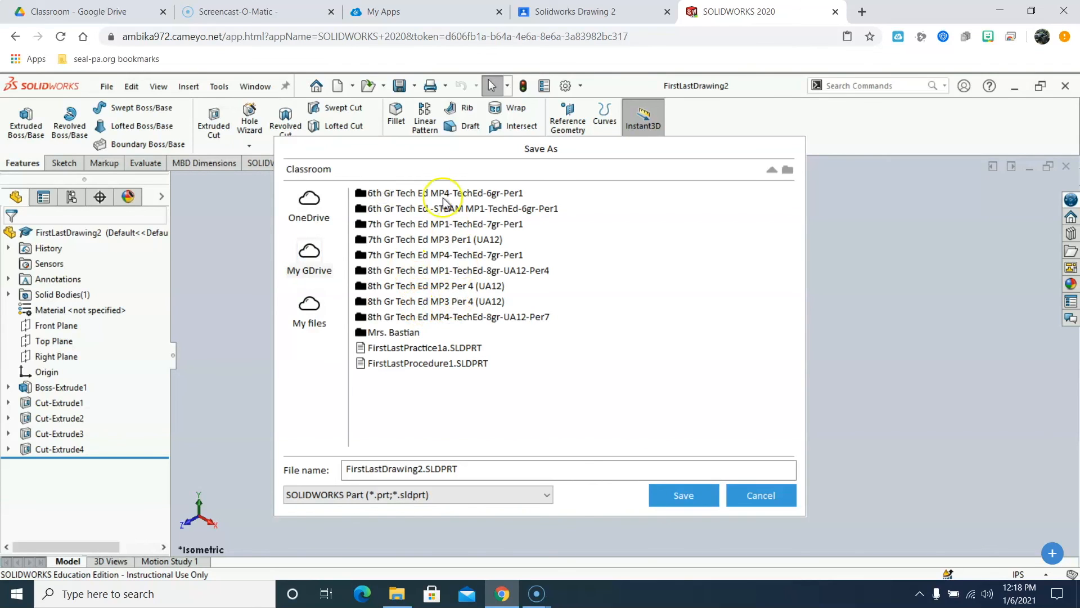
double_click(440, 304)
Enter FirstLastDrawing2 as the file name and save the part in the opened folder.
click(442, 465)
drag(460, 467, 305, 466)
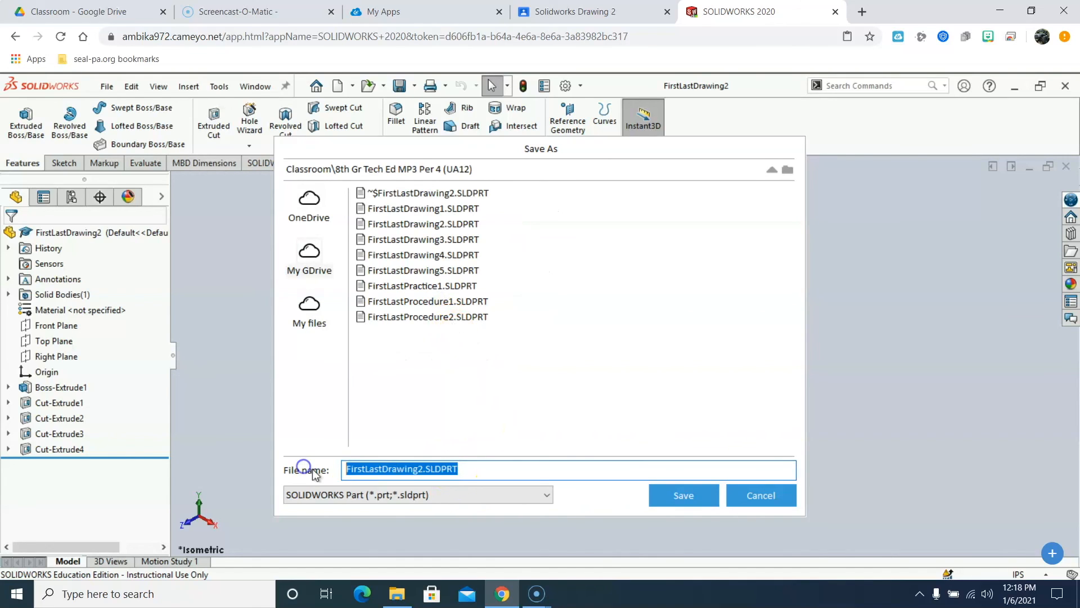
text(F)
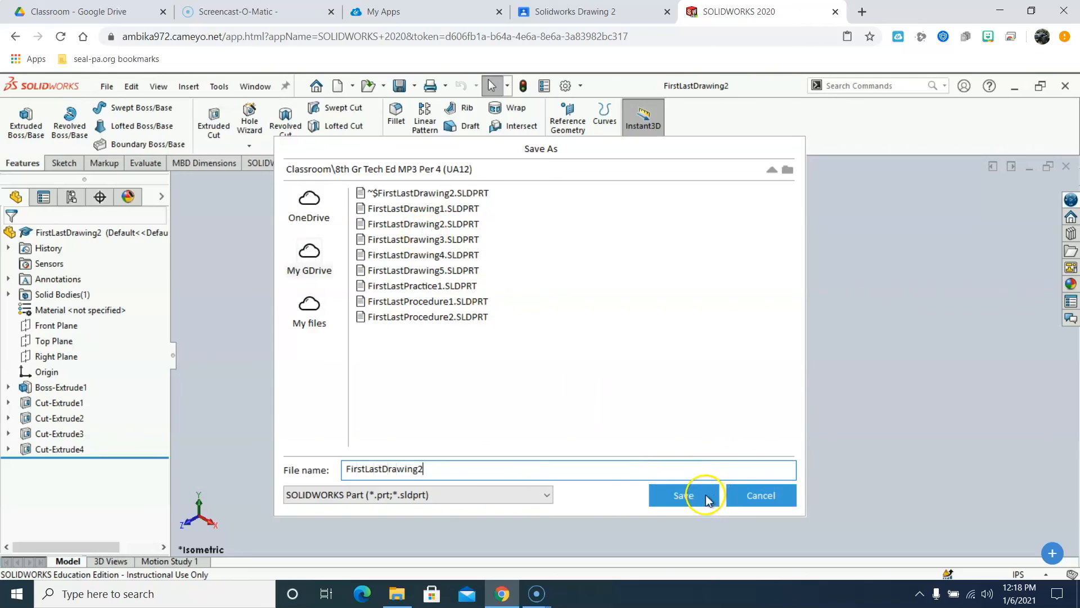
click(685, 497)
click(522, 354)
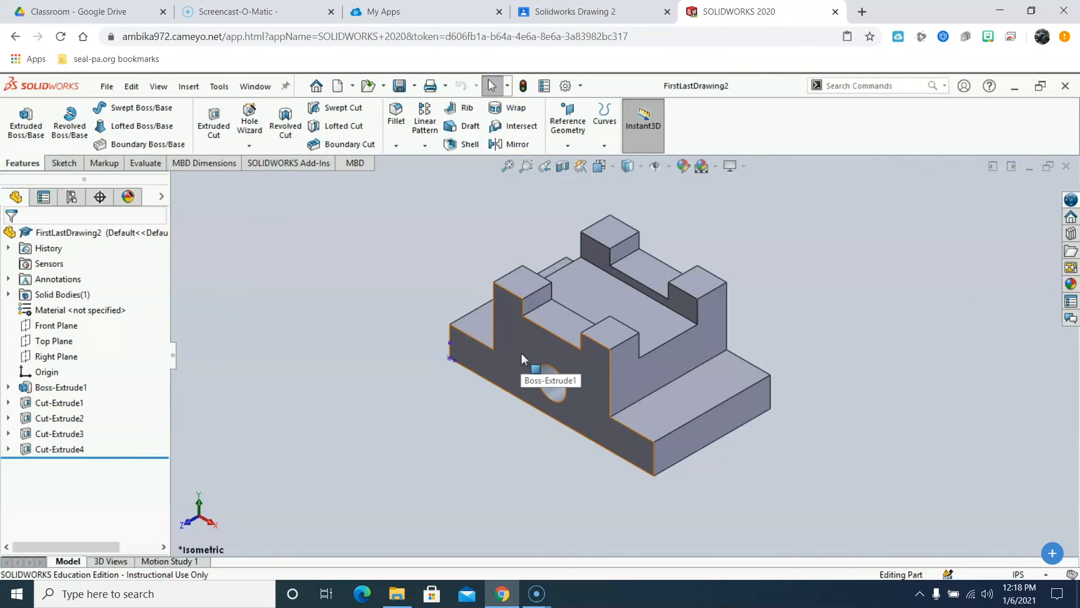
Switch to the Solidworks Drawing 2 assignment in Google Classroom, attach FirstLastDrawing2.SLDPRT from Google Drive and turn in the work.
click(581, 13)
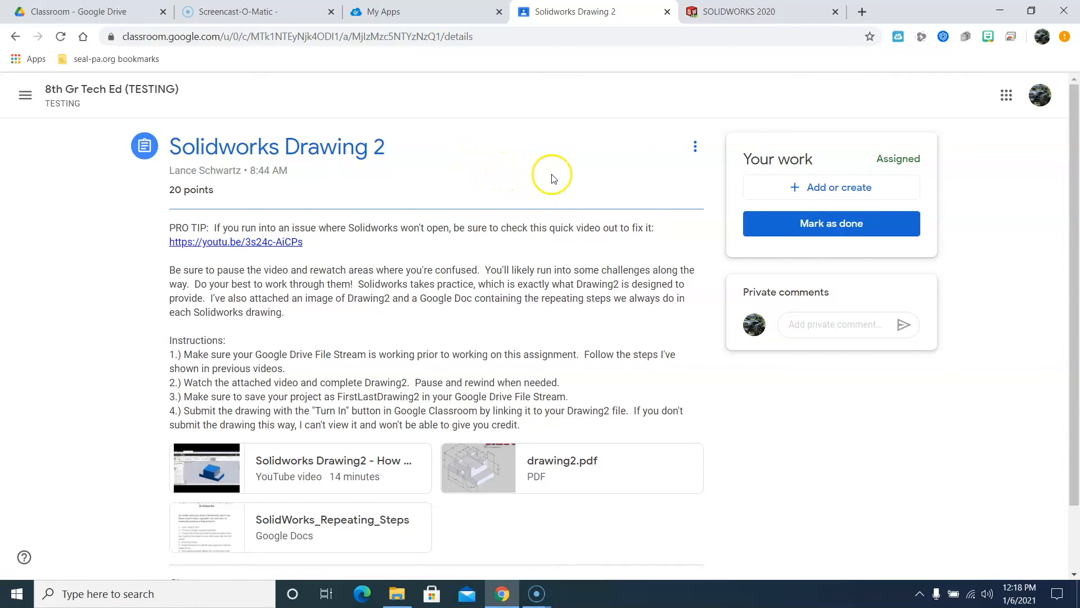
click(801, 189)
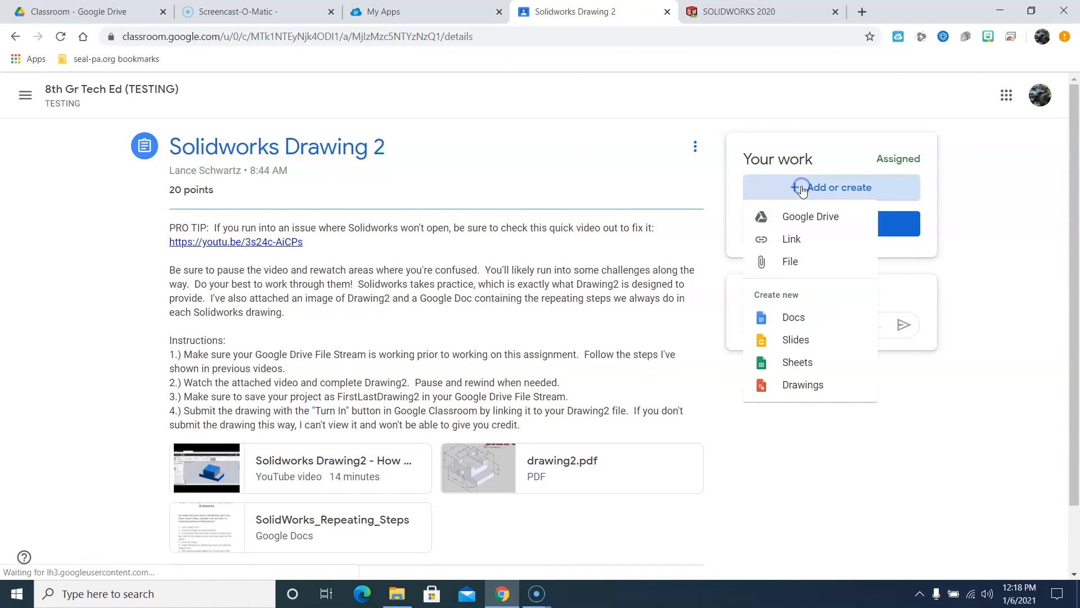
click(803, 216)
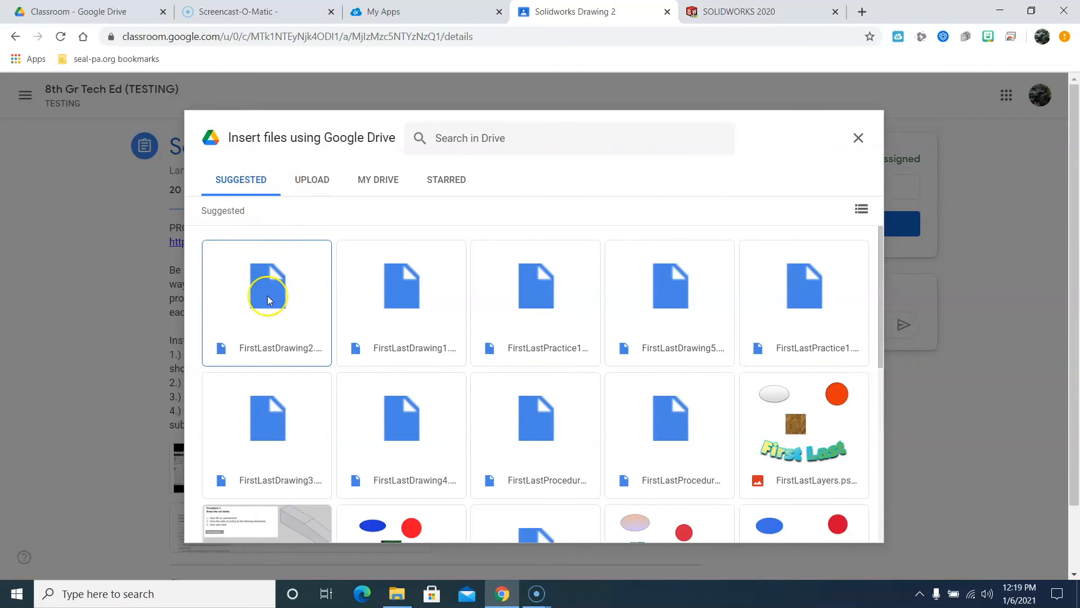
click(857, 212)
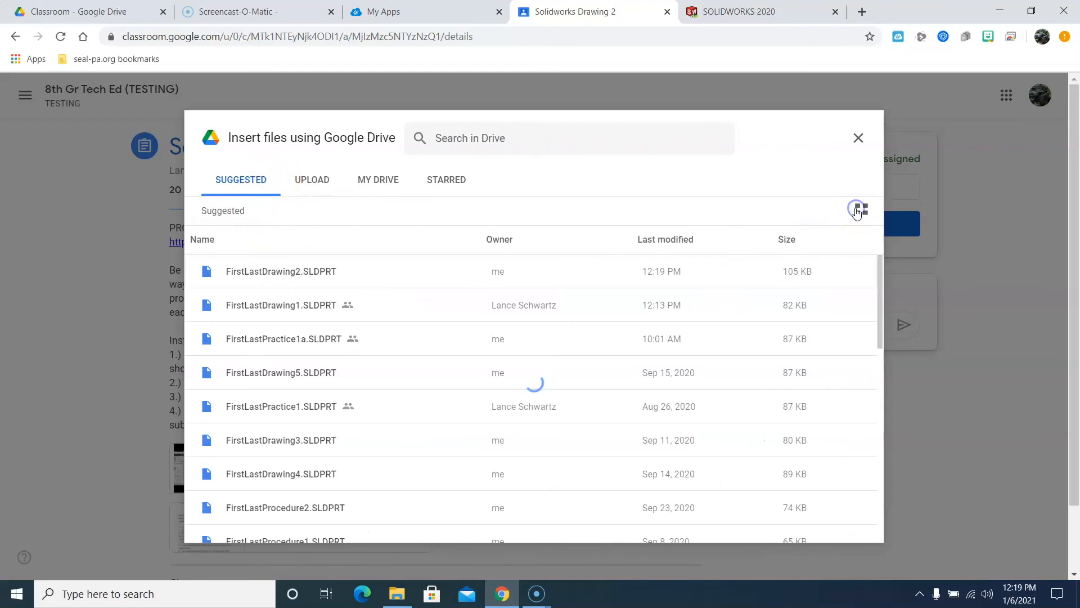
click(261, 276)
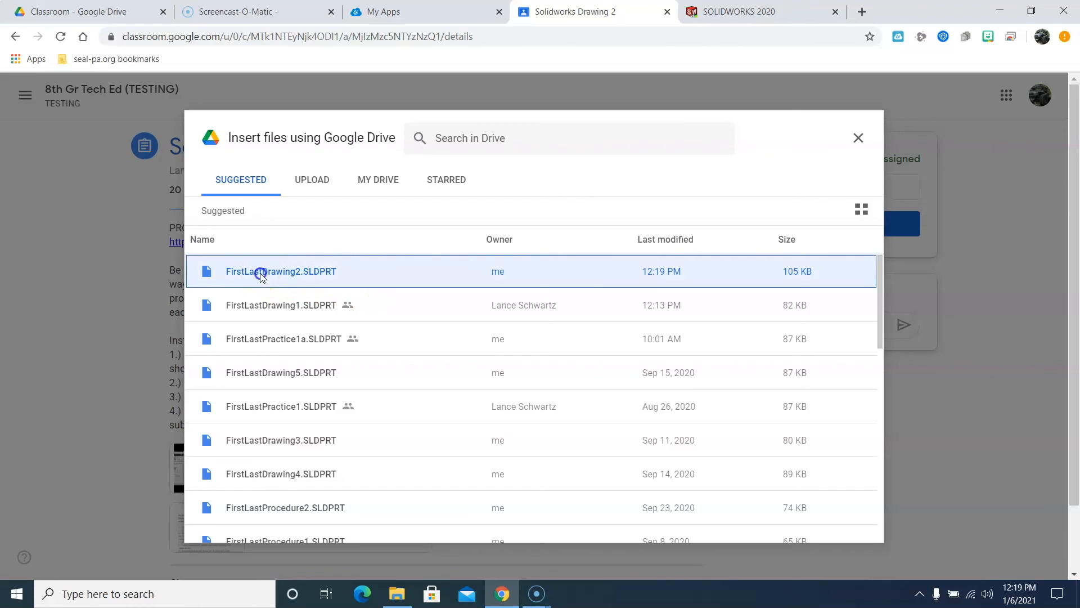
click(848, 530)
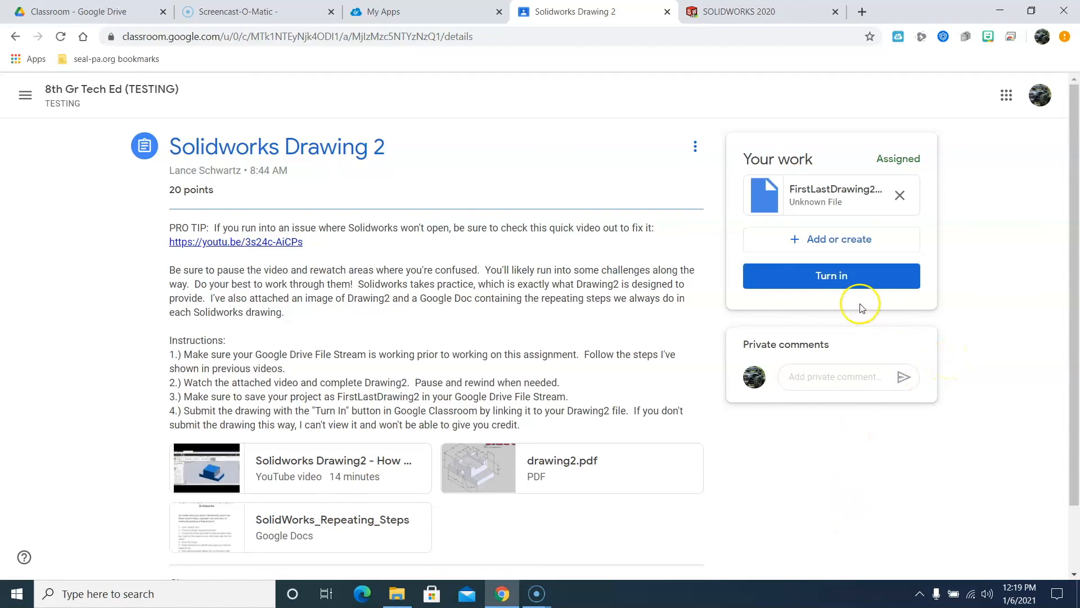
click(838, 281)
click(652, 382)
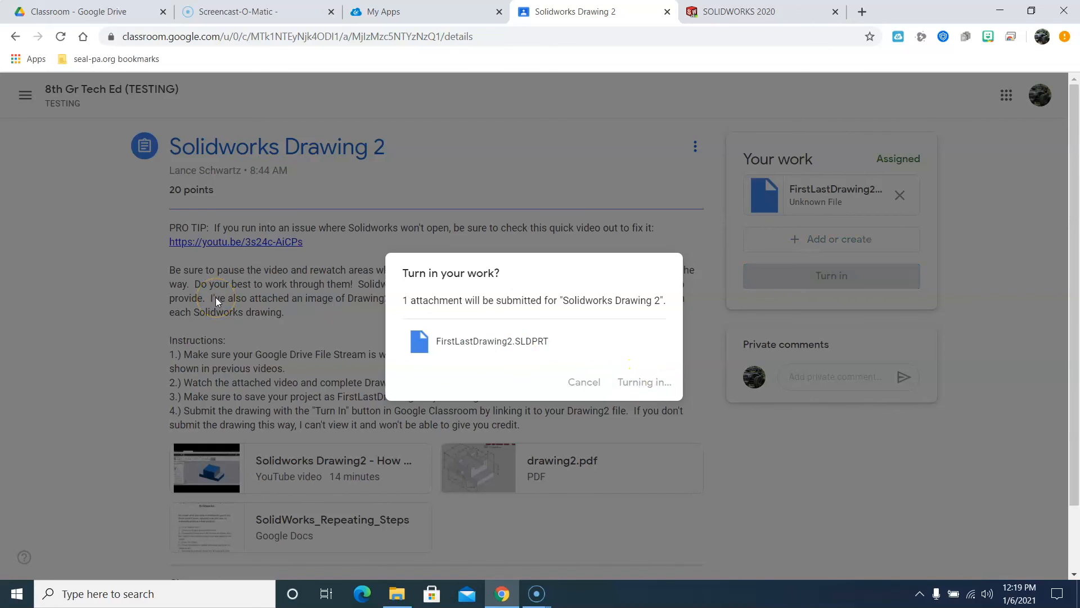